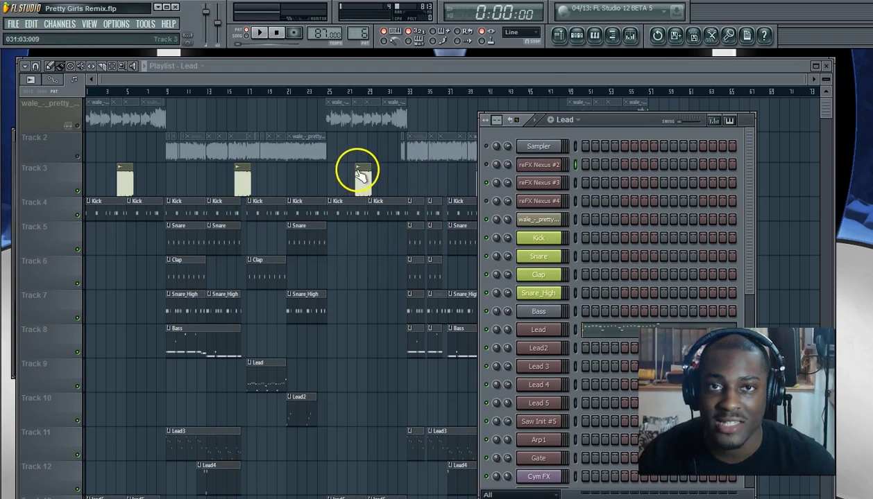
Step: Reposition the step sequencer so its full channel list fits beside the start of the playlist arrangement
{"action": "left_click_drag", "start_coordinate": [614, 124], "coordinate": [541, 97]}
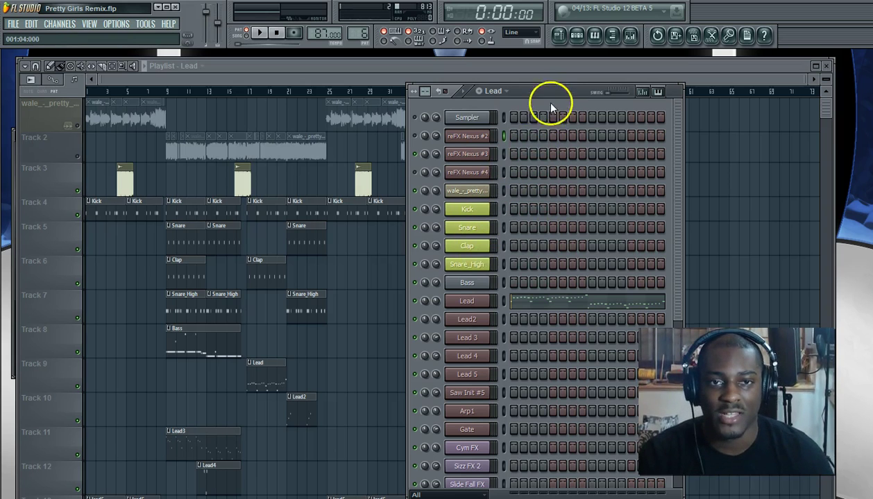
{"action": "left_click", "coordinate": [478, 221]}
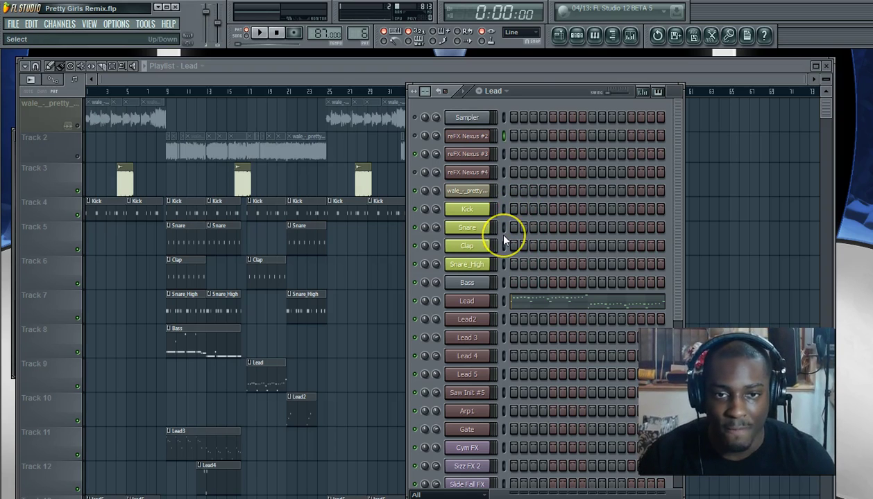
{"action": "scroll", "coordinate": [494, 231], "scroll_direction": "down", "scroll_amount": 6}
{"action": "left_click", "coordinate": [495, 229]}
{"action": "scroll", "coordinate": [497, 222], "scroll_direction": "up", "scroll_amount": 6}
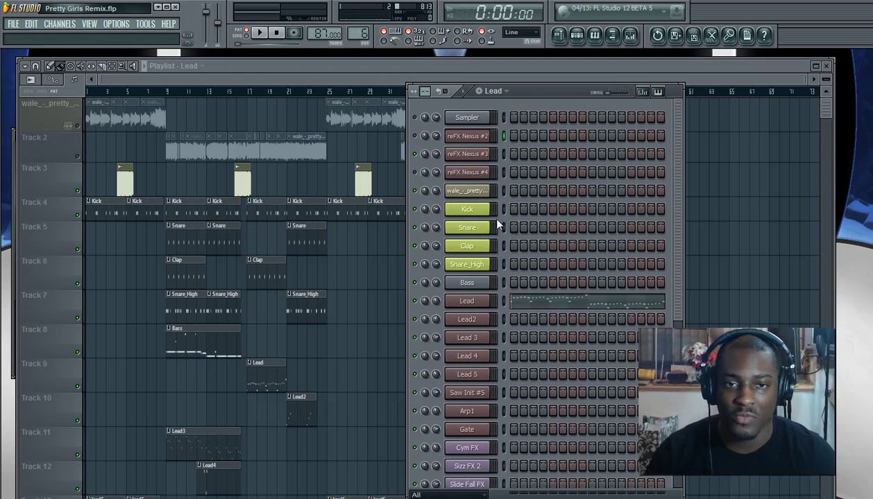
{"action": "left_click", "coordinate": [499, 222]}
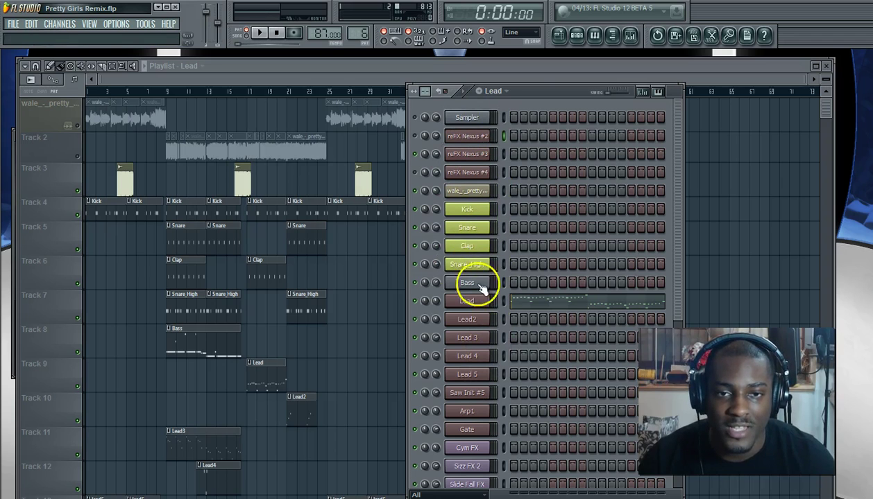
Step: Colour the Bass channel yellow-green to match the Kick, Snare and Clap channels
{"action": "right_click", "coordinate": [464, 210]}
{"action": "left_click", "coordinate": [464, 210]}
{"action": "right_click", "coordinate": [460, 283]}
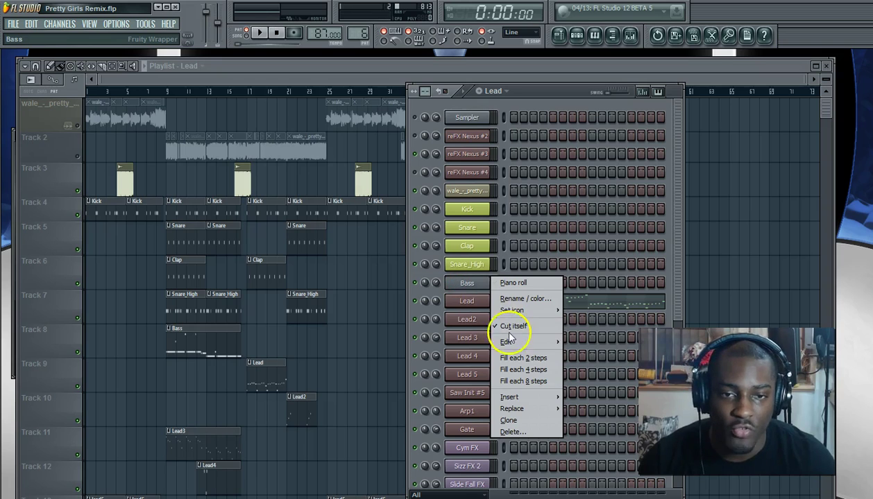
{"action": "left_click", "coordinate": [513, 298]}
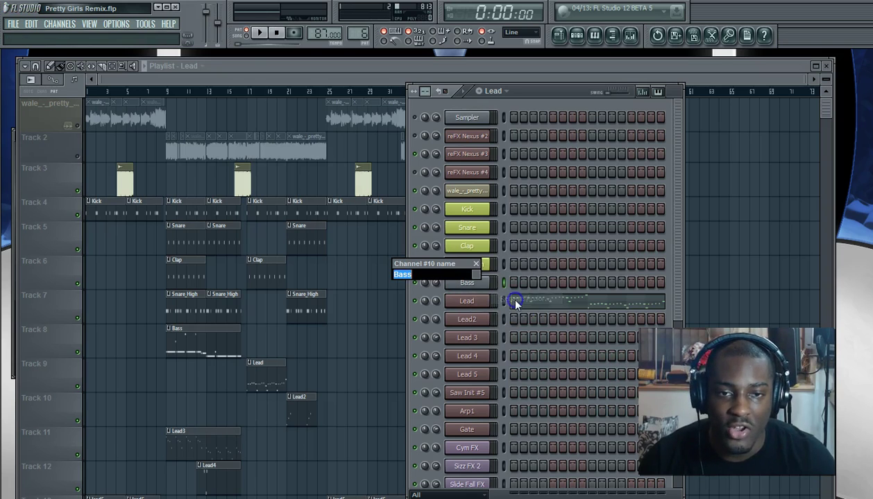
{"action": "left_click", "coordinate": [481, 273]}
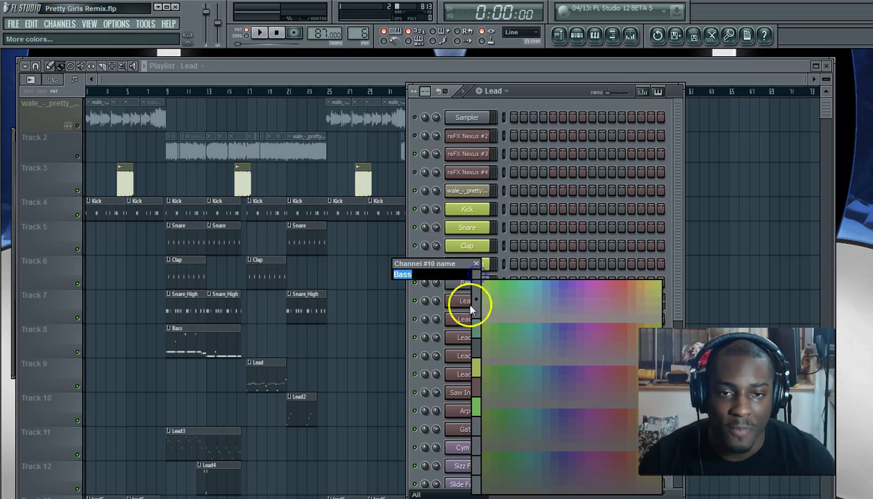
{"action": "left_click", "coordinate": [656, 286]}
{"action": "key", "text": "Return"}
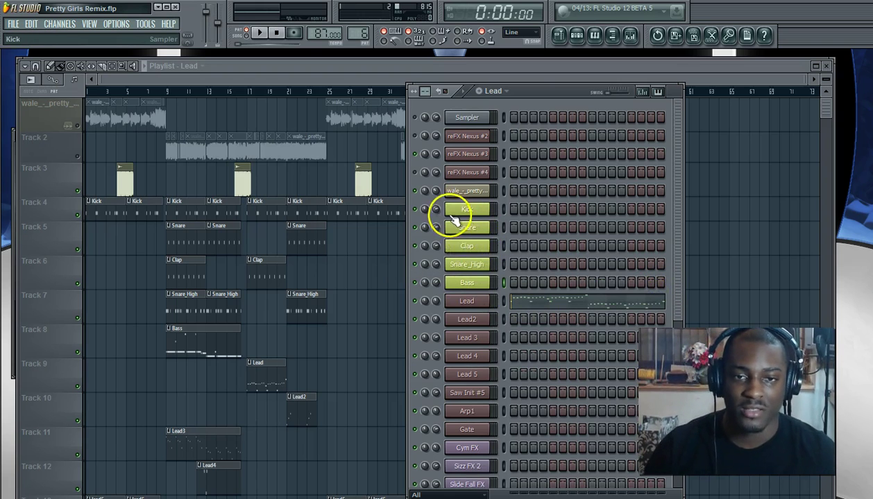
Step: Colour the Lead channel bright green to set the lead instruments apart from the drums
{"action": "right_click", "coordinate": [472, 306]}
{"action": "left_click", "coordinate": [517, 317]}
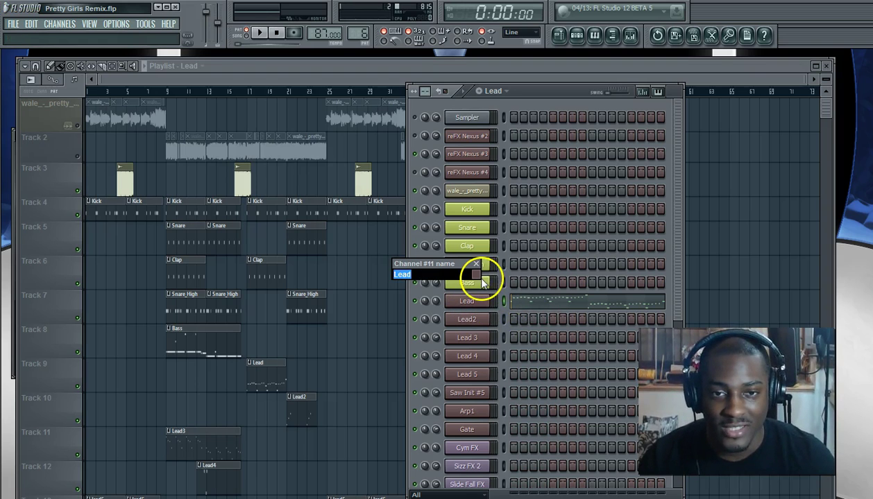
{"action": "left_click", "coordinate": [476, 275]}
{"action": "left_click", "coordinate": [498, 290]}
{"action": "key", "text": "Return"}
Step: Give the Lead2 channel the same bright green colour as the Lead channel
{"action": "right_click", "coordinate": [495, 316]}
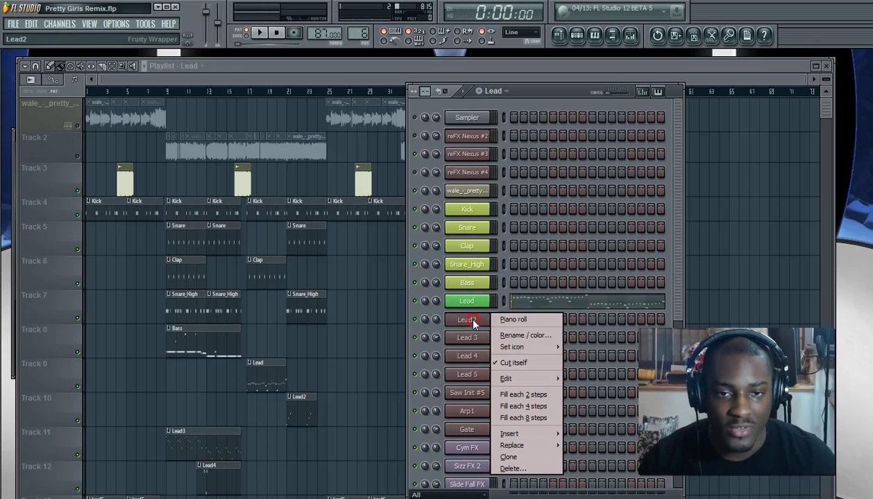
{"action": "left_click", "coordinate": [517, 335]}
{"action": "left_click", "coordinate": [476, 275]}
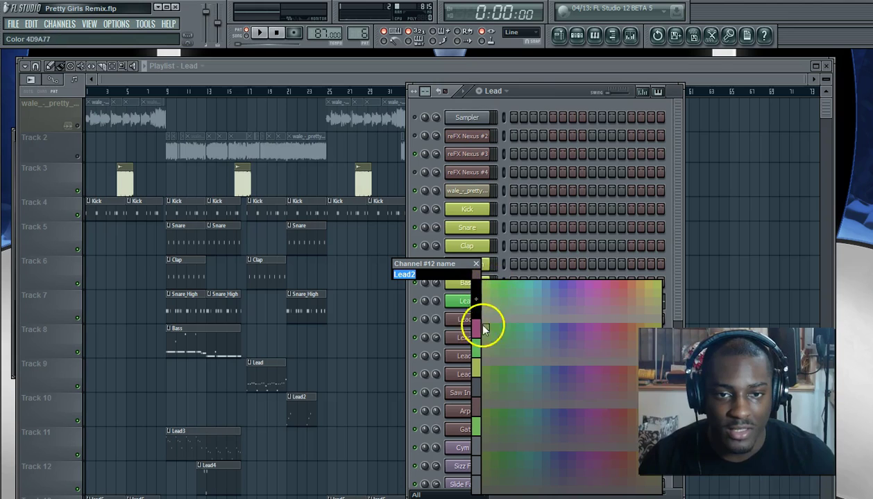
{"action": "left_click", "coordinate": [478, 348]}
{"action": "key", "text": "Return"}
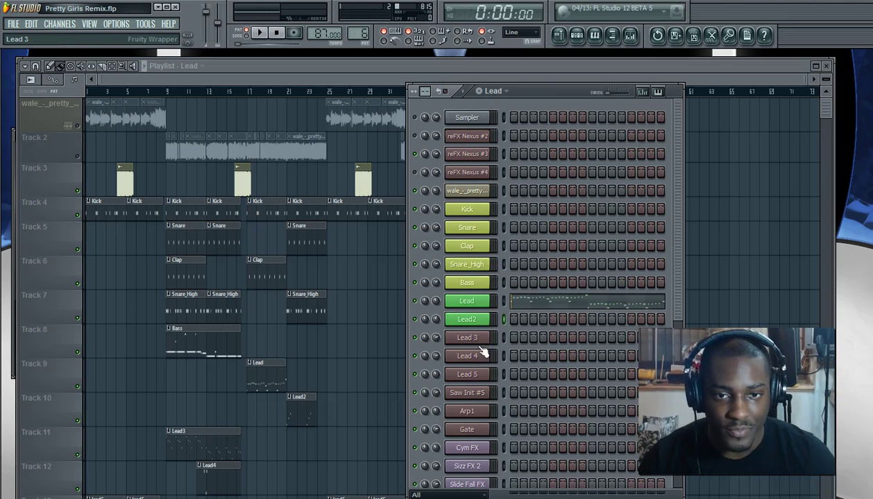
Step: Apply the recently used bright green colour to the Lead 3 channel
{"action": "right_click", "coordinate": [485, 338]}
{"action": "left_click", "coordinate": [507, 356]}
{"action": "left_click", "coordinate": [476, 275]}
{"action": "left_click", "coordinate": [477, 347]}
{"action": "key", "text": "Return"}
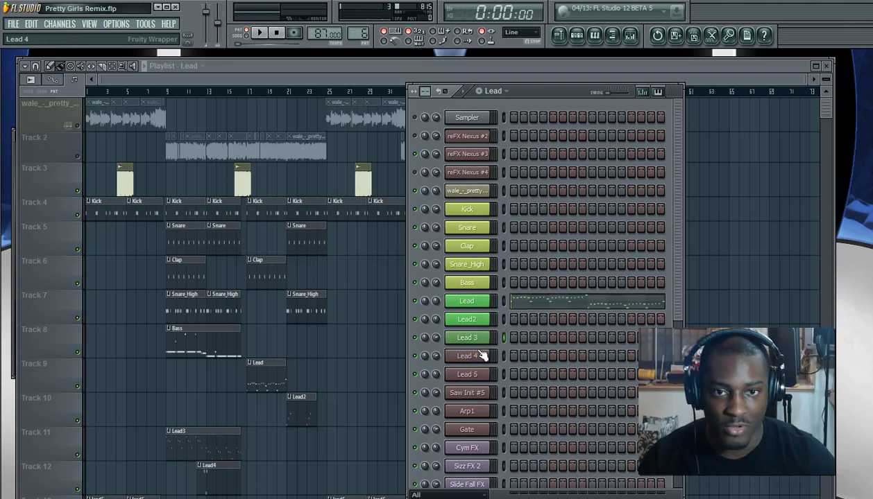
Step: Colour the Lead 4 channel with the same bright green as the other leads
{"action": "right_click", "coordinate": [461, 357]}
{"action": "left_click", "coordinate": [506, 374]}
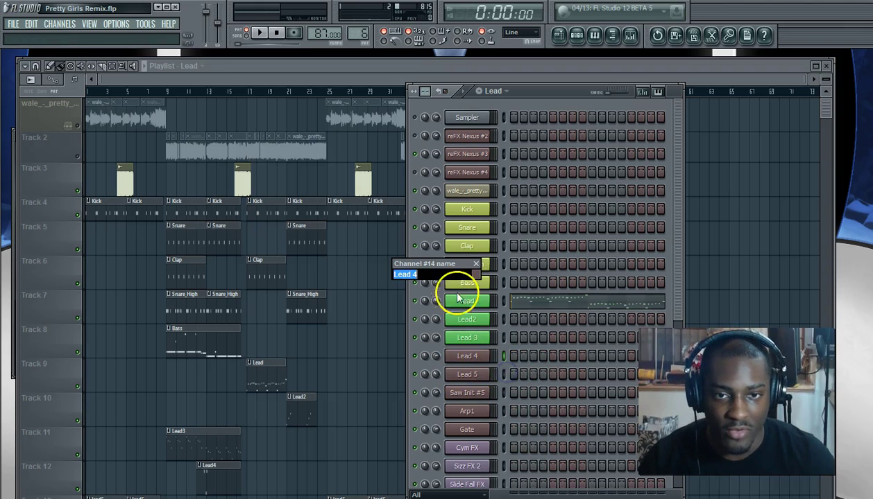
{"action": "left_click", "coordinate": [475, 275]}
{"action": "left_click", "coordinate": [478, 346]}
Step: Set the Lead 5 channel's colour to the bright green shared by the lead group
{"action": "right_click", "coordinate": [492, 374]}
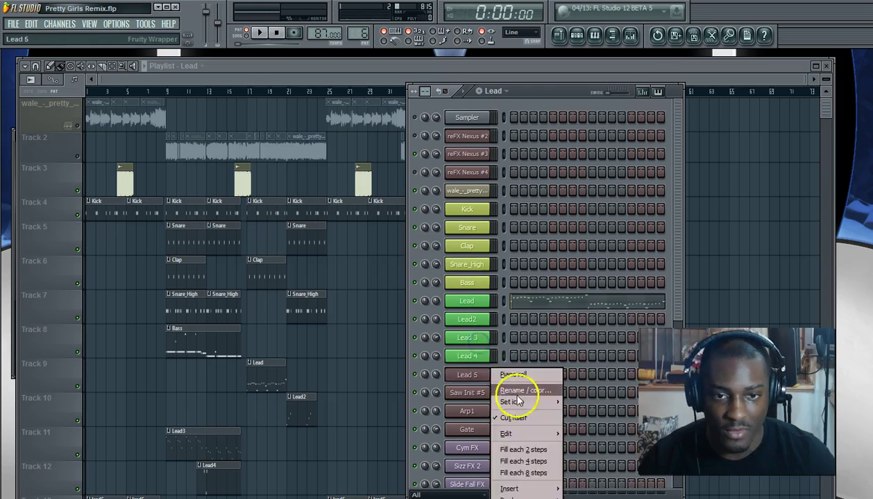
{"action": "left_click", "coordinate": [509, 390]}
{"action": "left_click", "coordinate": [476, 274]}
{"action": "left_click", "coordinate": [478, 346]}
{"action": "key", "text": "Return"}
Step: Move the Saw Init #5 channel down below Laser Shot and colour the Arp1 channel red
{"action": "scroll", "coordinate": [469, 395], "scroll_direction": "down", "scroll_amount": 6}
{"action": "right_click", "coordinate": [490, 392]}
{"action": "left_click", "coordinate": [504, 396]}
{"action": "key", "text": "Return"}
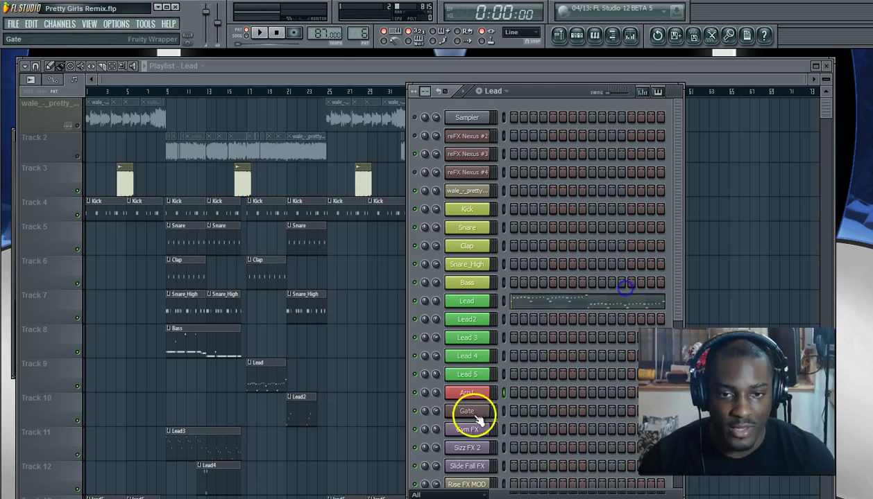
Step: Colour the Gate channel turquoise
{"action": "right_click", "coordinate": [473, 412]}
{"action": "left_click", "coordinate": [504, 390]}
{"action": "left_click", "coordinate": [476, 275]}
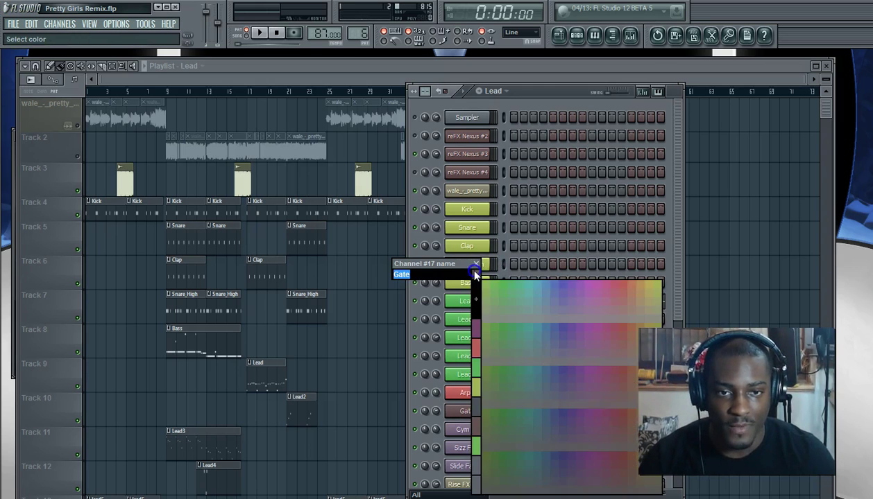
{"action": "left_click", "coordinate": [538, 287]}
{"action": "key", "text": "Return"}
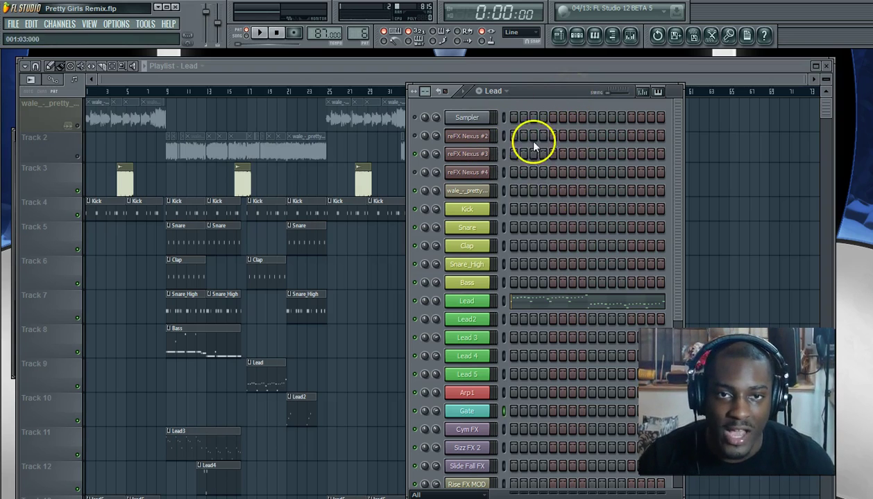
Step: Examine the channel colours down the whole step sequencer list and the clips across the playlist tracks
{"action": "scroll", "coordinate": [497, 228], "scroll_direction": "down", "scroll_amount": 3}
{"action": "scroll", "coordinate": [496, 228], "scroll_direction": "up", "scroll_amount": 3}
{"action": "scroll", "coordinate": [499, 277], "scroll_direction": "down", "scroll_amount": 3}
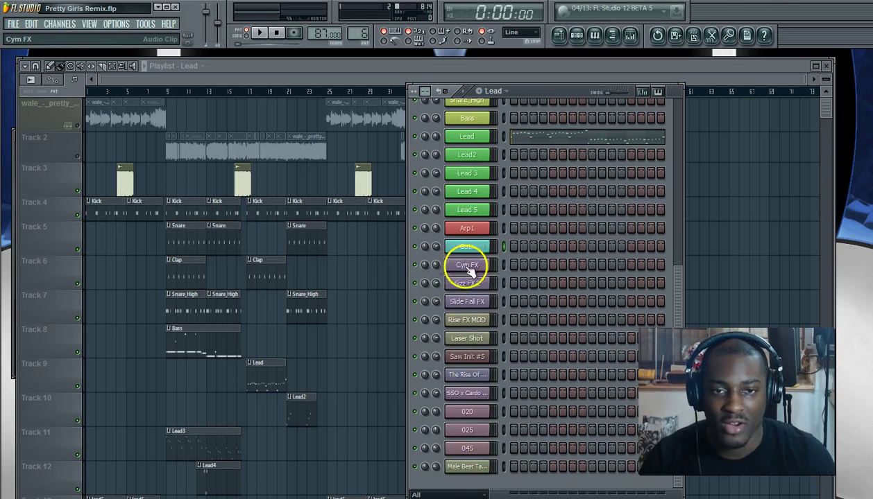
{"action": "scroll", "coordinate": [489, 326], "scroll_direction": "up", "scroll_amount": 3}
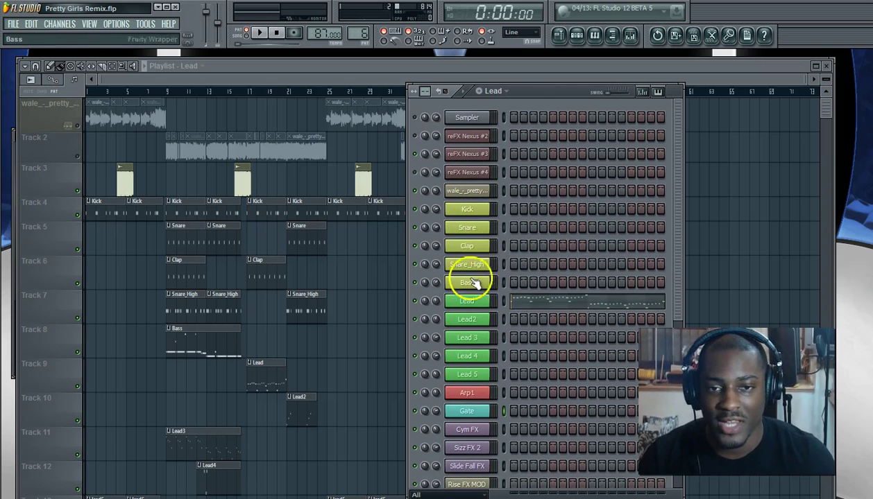
{"action": "left_click", "coordinate": [396, 90]}
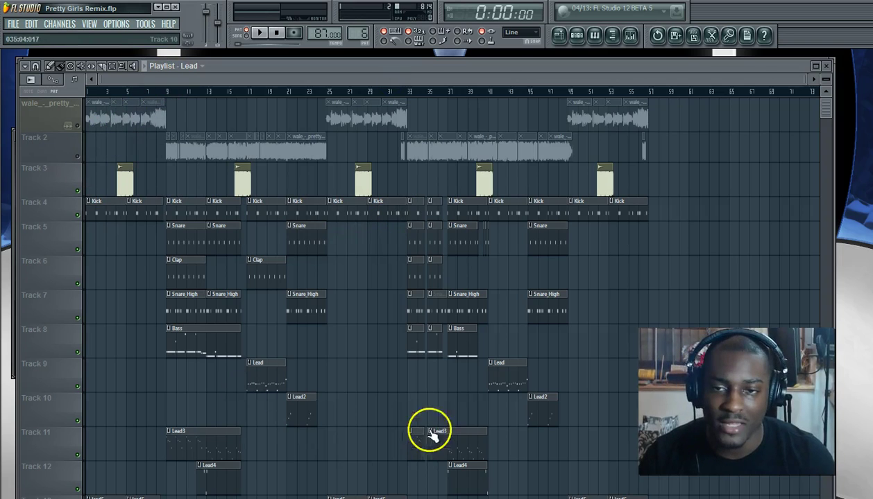
{"action": "scroll", "coordinate": [342, 350], "scroll_direction": "down", "scroll_amount": 5}
{"action": "scroll", "coordinate": [342, 350], "scroll_direction": "up", "scroll_amount": 5}
{"action": "scroll", "coordinate": [340, 349], "scroll_direction": "down", "scroll_amount": 4}
{"action": "scroll", "coordinate": [340, 349], "scroll_direction": "up", "scroll_amount": 4}
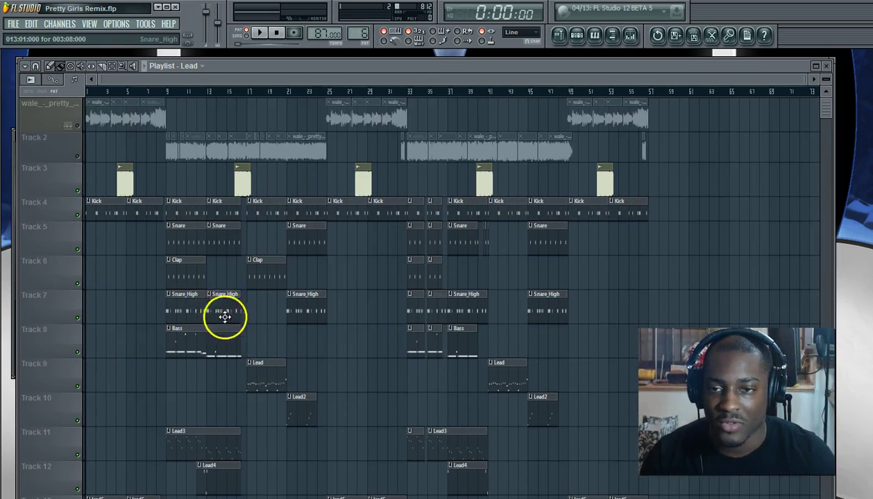
Step: Try moving the Snare_High clip at bar 13 on Track 7, and undo the move
{"action": "left_click_drag", "start_coordinate": [222, 316], "coordinate": [226, 307]}
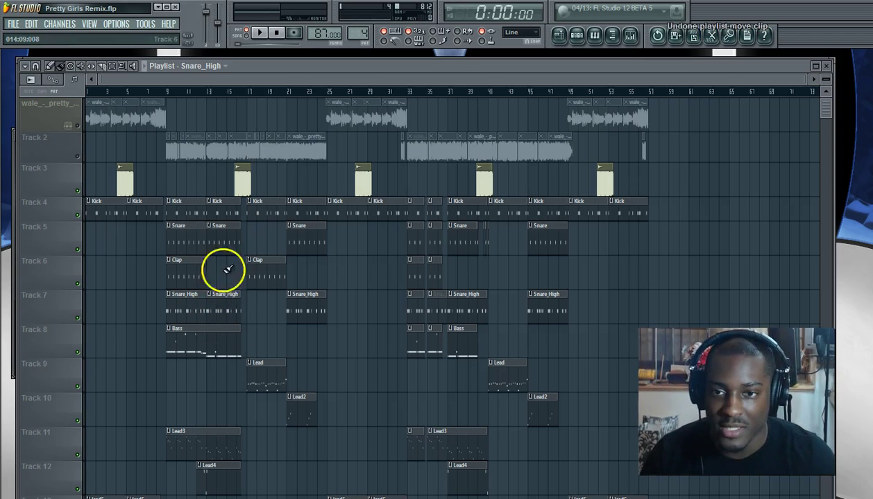
{"action": "left_click", "coordinate": [36, 66]}
{"action": "left_click", "coordinate": [56, 110]}
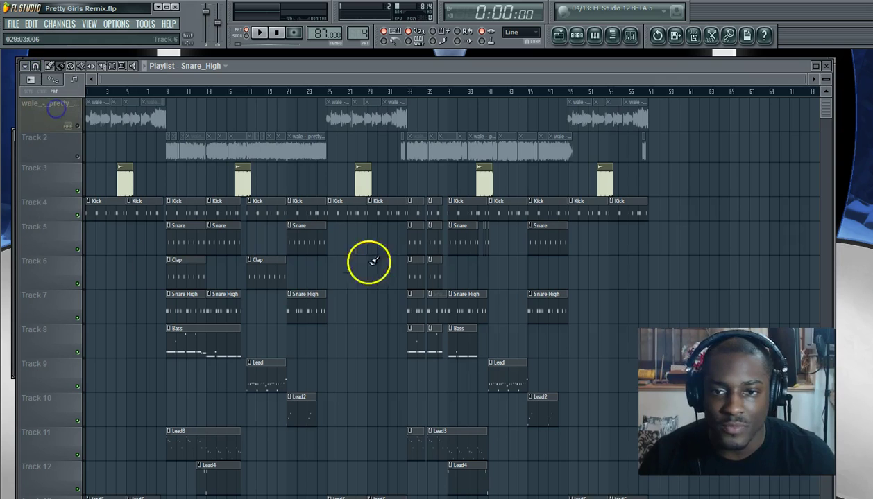
{"action": "left_click", "coordinate": [577, 38]}
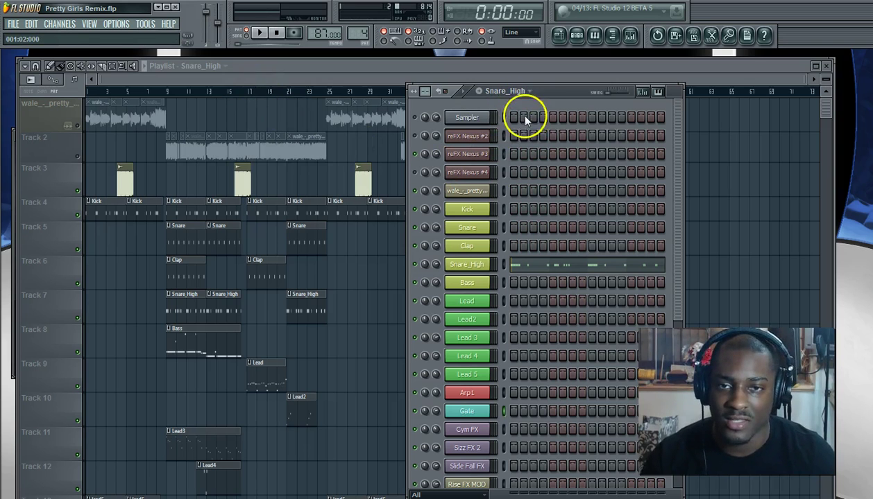
{"action": "left_click", "coordinate": [243, 76]}
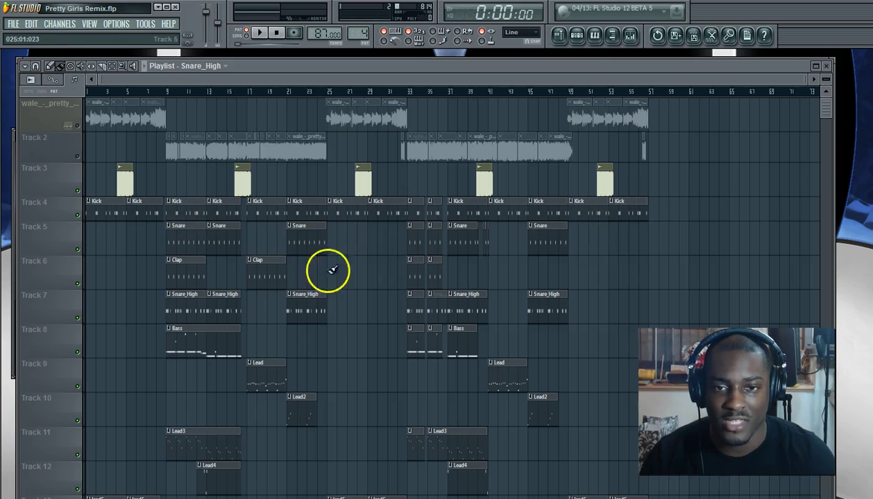
{"action": "scroll", "coordinate": [357, 357], "scroll_direction": "down", "scroll_amount": 4}
{"action": "scroll", "coordinate": [294, 250], "scroll_direction": "up", "scroll_amount": 4}
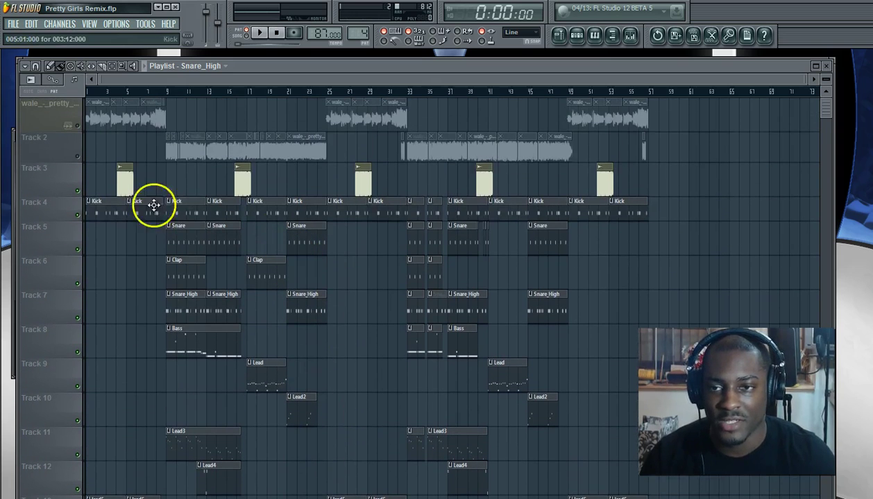
Step: Open the Kick channel's settings from the step sequencer and switch to pattern 1, the Kick pattern
{"action": "left_click", "coordinate": [574, 34]}
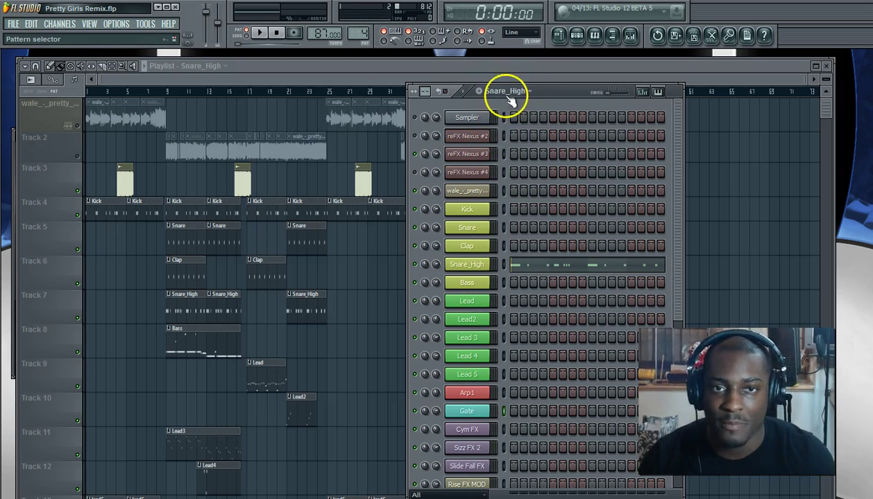
{"action": "left_click", "coordinate": [477, 217]}
{"action": "left_click", "coordinate": [542, 109]}
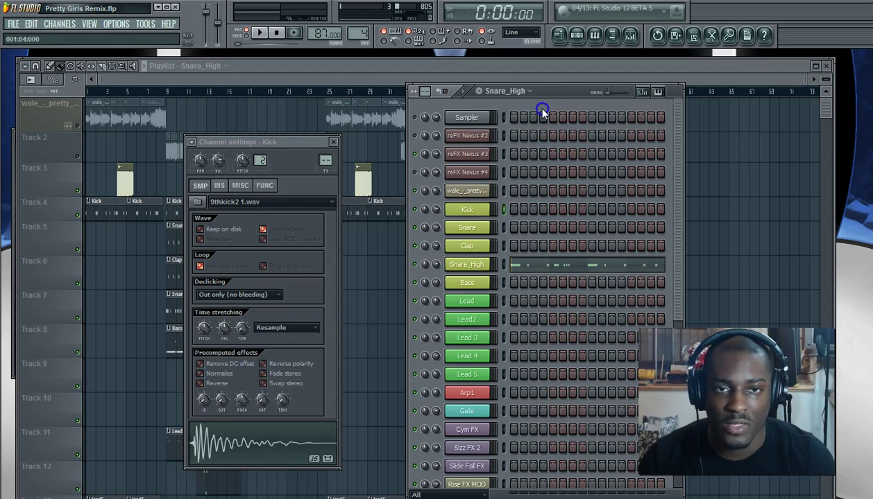
{"action": "key", "text": "1"}
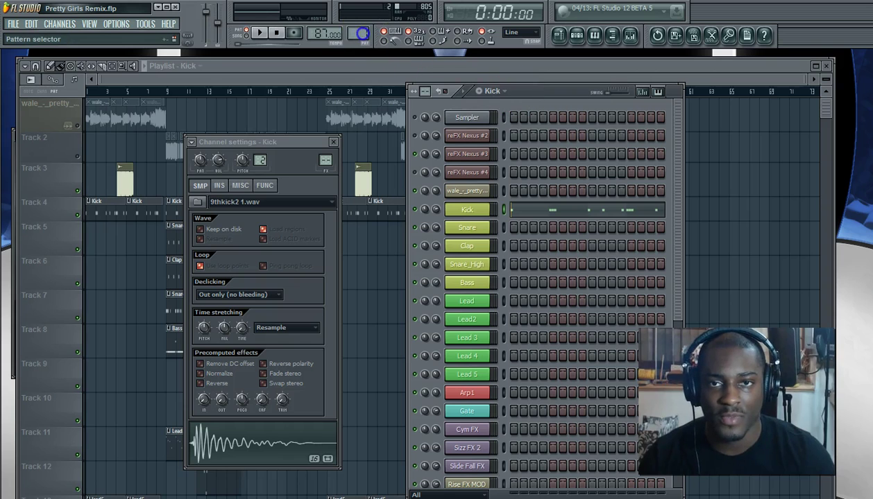
Step: Colour the Kick pattern yellow-green to match its channel, close the channel settings and check its clips in the playlist
{"action": "left_click", "coordinate": [494, 95]}
{"action": "left_click", "coordinate": [562, 133]}
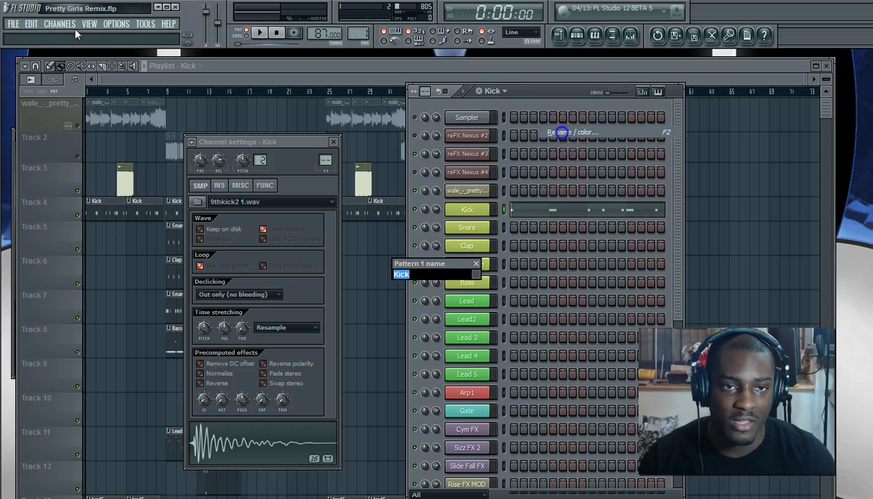
{"action": "left_click", "coordinate": [485, 264]}
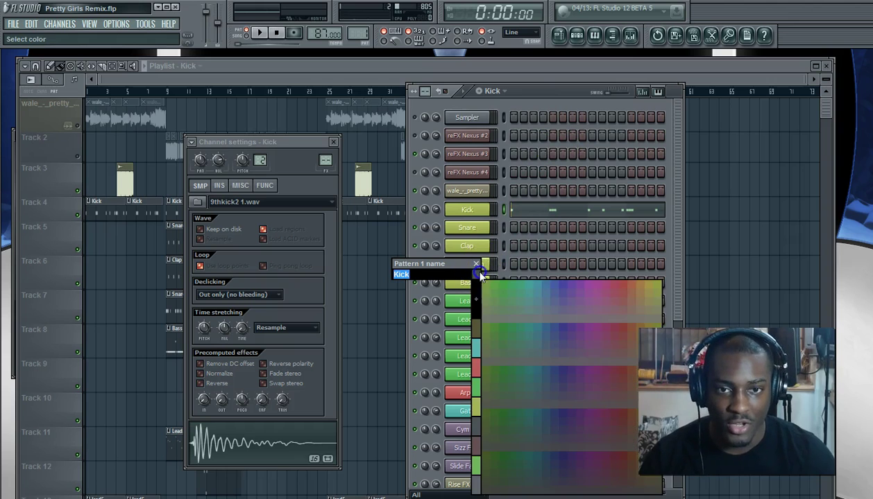
{"action": "left_click", "coordinate": [657, 281]}
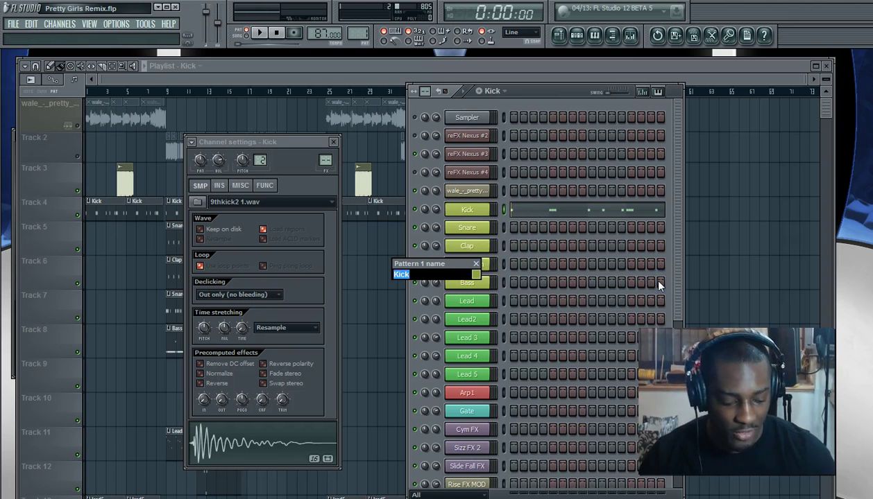
{"action": "key", "text": "Return"}
{"action": "left_click", "coordinate": [333, 144]}
{"action": "left_click", "coordinate": [331, 77]}
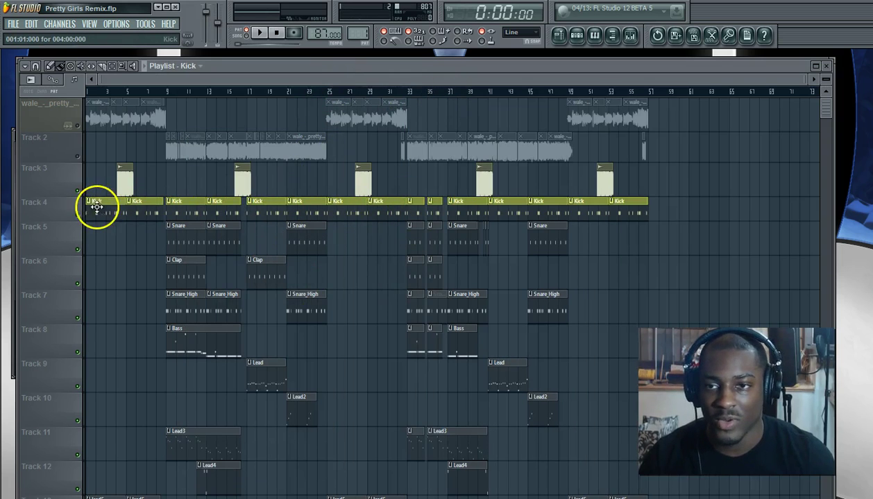
{"action": "left_click", "coordinate": [578, 35]}
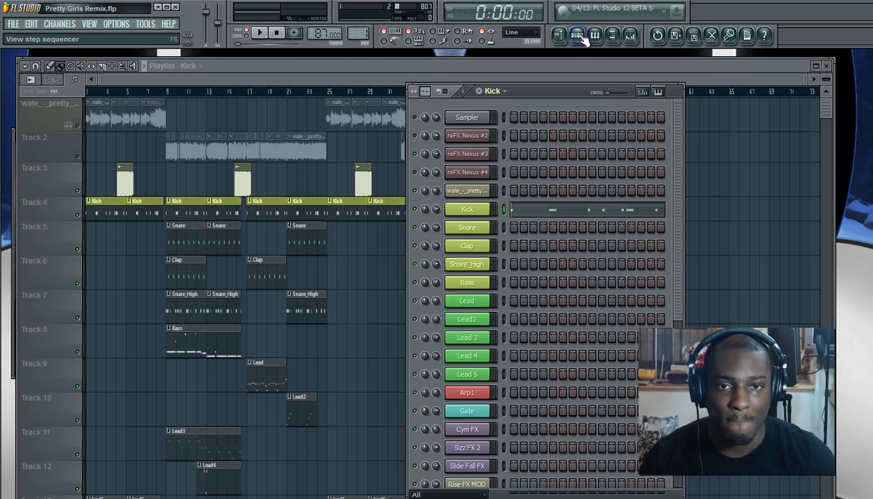
{"action": "right_click", "coordinate": [476, 227]}
{"action": "key", "text": "Escape"}
{"action": "left_click", "coordinate": [487, 207]}
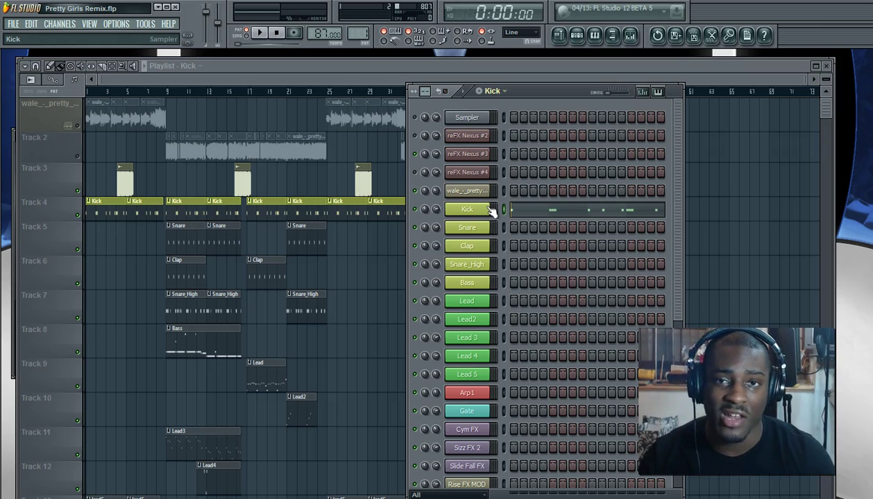
Step: Switch to pattern 2, Snare, and colour it yellow-green to match its channel
{"action": "left_click_drag", "start_coordinate": [361, 40], "coordinate": [364, 32]}
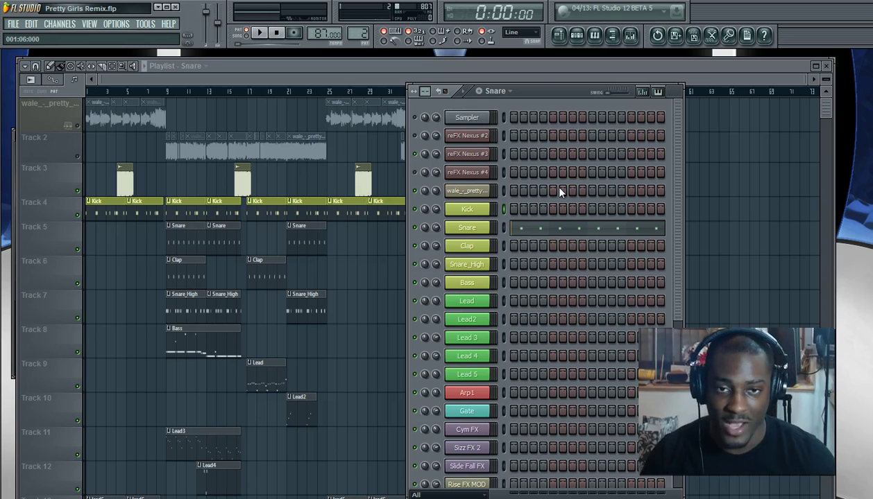
{"action": "left_click", "coordinate": [496, 212]}
{"action": "left_click", "coordinate": [545, 83]}
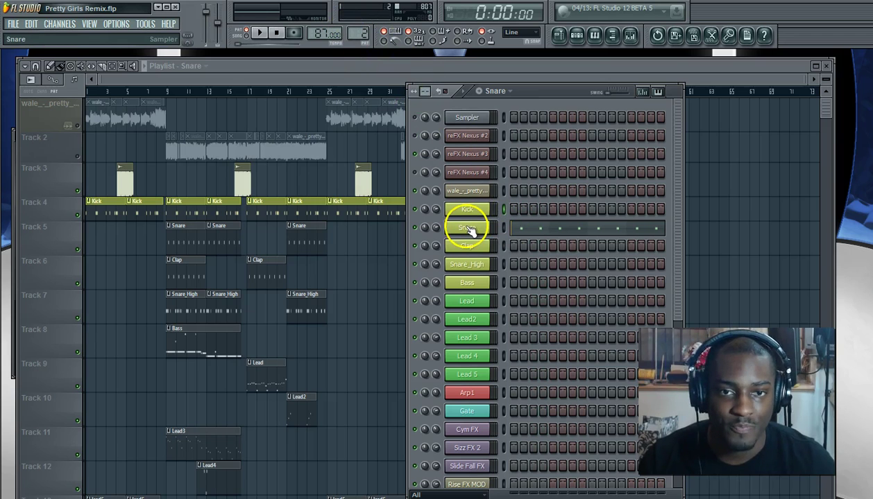
{"action": "key", "text": "F2"}
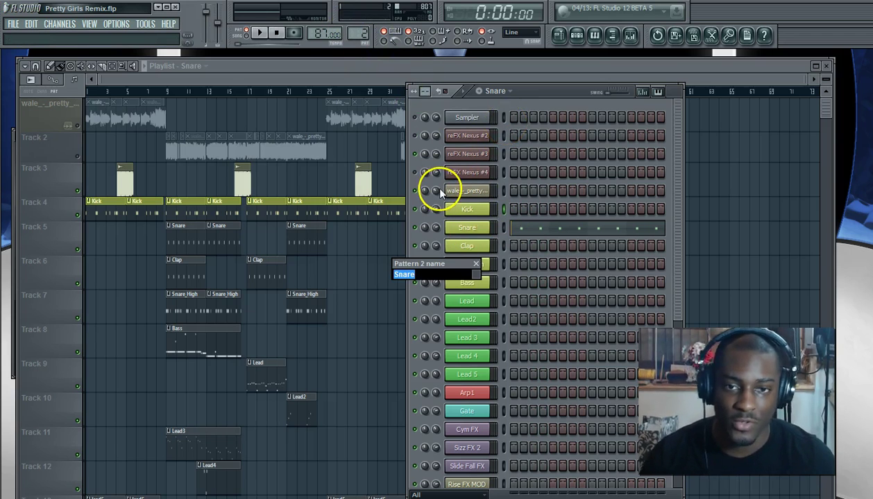
{"action": "left_click", "coordinate": [476, 274]}
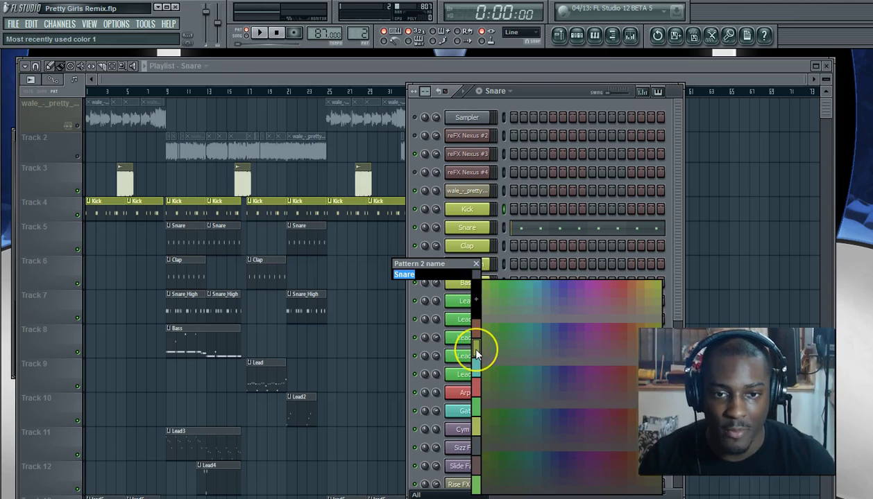
{"action": "left_click", "coordinate": [478, 420]}
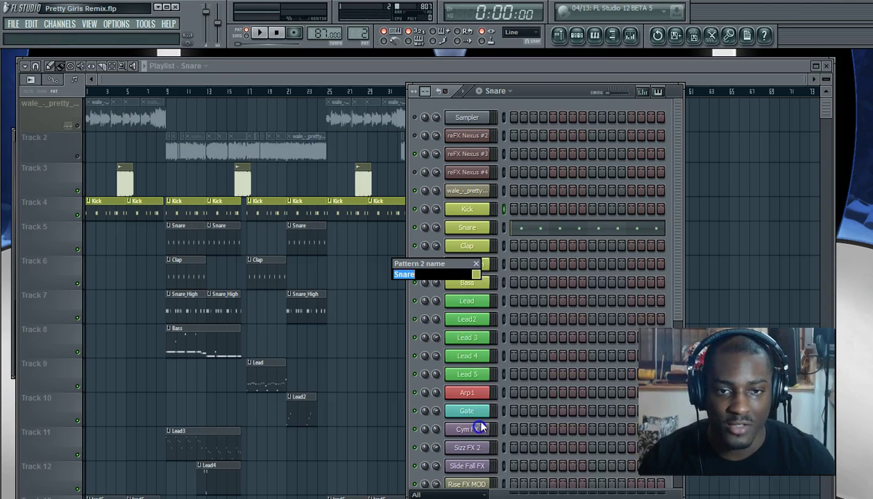
{"action": "key", "text": "Return"}
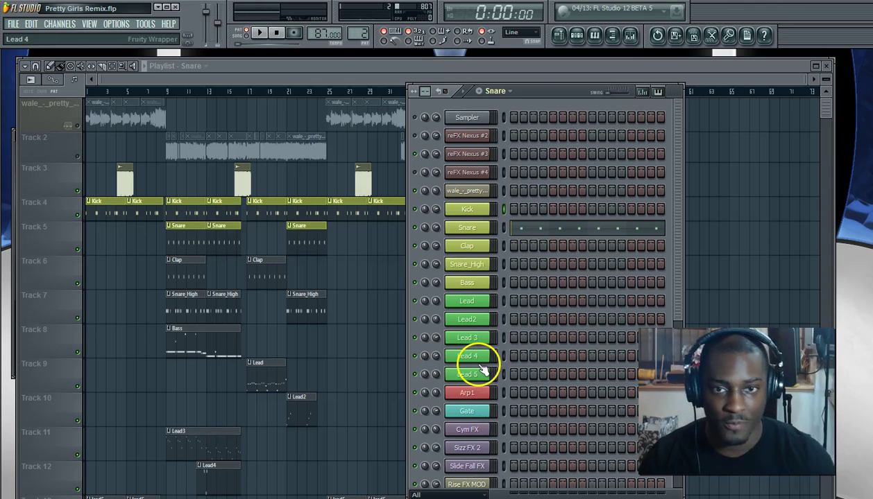
Step: Switch to pattern 3, Clap, and give it the same yellow-green as the other drum patterns
{"action": "left_click", "coordinate": [491, 247]}
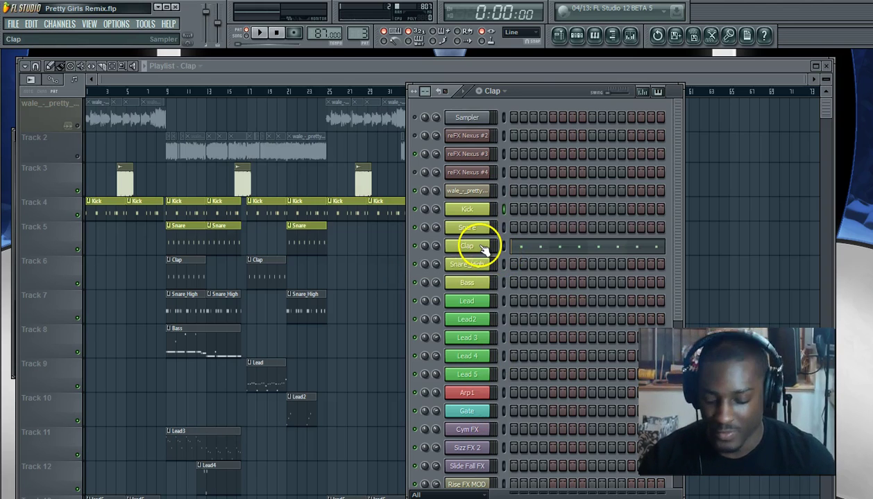
{"action": "key", "text": "F2"}
{"action": "left_click", "coordinate": [474, 273]}
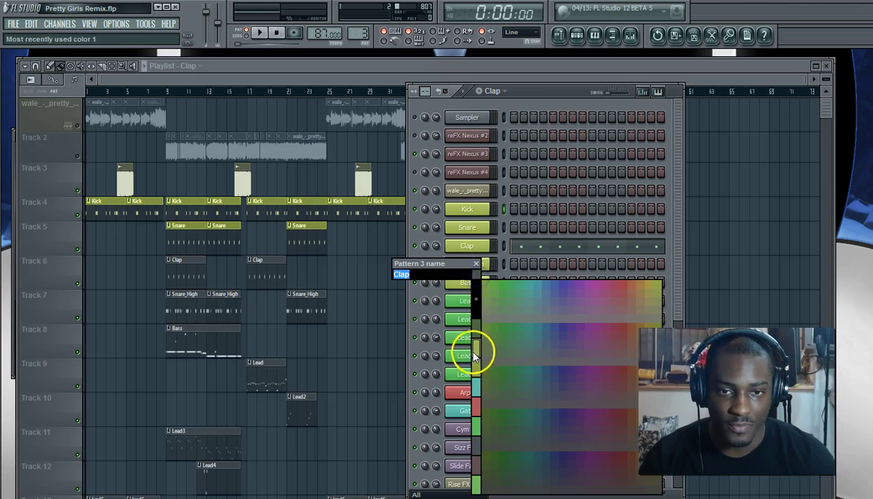
{"action": "left_click", "coordinate": [474, 353]}
{"action": "key", "text": "Return"}
Step: Colour the Snare_High pattern and the Bass pattern yellow-green to match their channels
{"action": "right_click", "coordinate": [462, 267]}
{"action": "left_click", "coordinate": [488, 281]}
{"action": "left_click", "coordinate": [477, 272]}
{"action": "left_click", "coordinate": [477, 351]}
{"action": "key", "text": "KP_Add"}
{"action": "key", "text": "F2"}
{"action": "left_click", "coordinate": [471, 272]}
{"action": "left_click", "coordinate": [477, 351]}
Step: Colour the Lead and Lead2 patterns green to match their channels
{"action": "key", "text": "KP_Add"}
{"action": "key", "text": "F2"}
{"action": "left_click", "coordinate": [472, 273]}
{"action": "left_click", "coordinate": [476, 352]}
{"action": "key", "text": "Return"}
{"action": "key", "text": "KP_Add"}
{"action": "key", "text": "F2"}
{"action": "left_click", "coordinate": [473, 275]}
{"action": "left_click", "coordinate": [475, 353]}
{"action": "key", "text": "Return"}
Step: Colour patterns 8 and 9, Lead3 and Lead4, with the same green as the lead channels
{"action": "key", "text": "KP_Add"}
{"action": "key", "text": "F2"}
{"action": "left_click", "coordinate": [475, 274]}
{"action": "left_click", "coordinate": [474, 336]}
{"action": "key", "text": "Return"}
{"action": "key", "text": "KP_Add"}
{"action": "key", "text": "F2"}
{"action": "left_click", "coordinate": [477, 274]}
{"action": "left_click", "coordinate": [474, 347]}
{"action": "key", "text": "Return"}
{"action": "scroll", "coordinate": [475, 348], "scroll_direction": "down", "scroll_amount": 3}
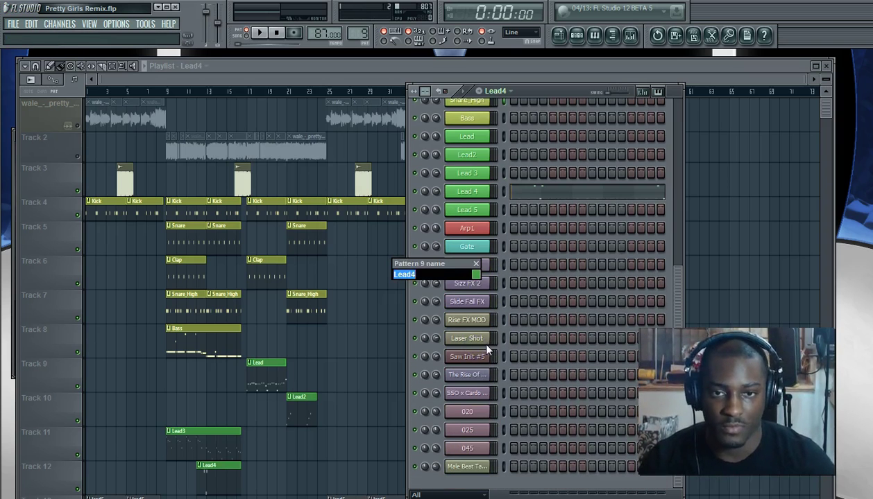
{"action": "left_click", "coordinate": [503, 240]}
Step: Rename pattern 10 as Arp and colour it red to match the Arp1 channel
{"action": "key", "text": "KP_Add"}
{"action": "key", "text": "F2"}
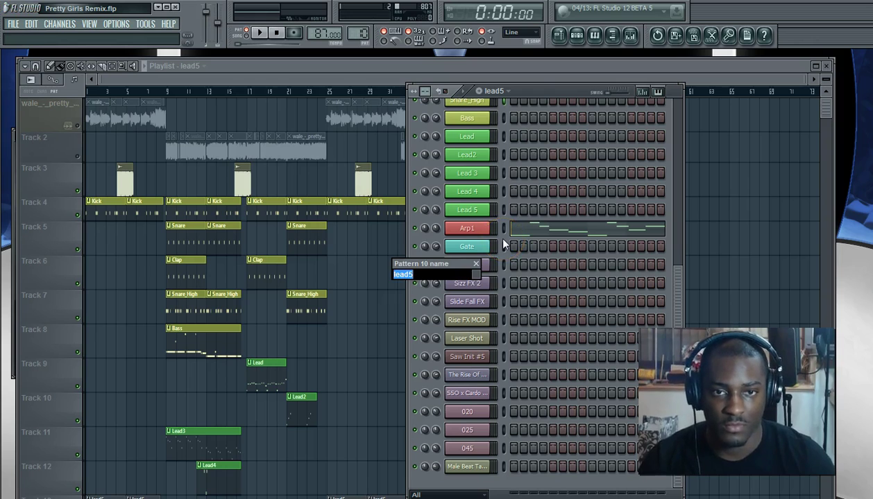
{"action": "left_click", "coordinate": [478, 274]}
{"action": "left_click", "coordinate": [481, 452]}
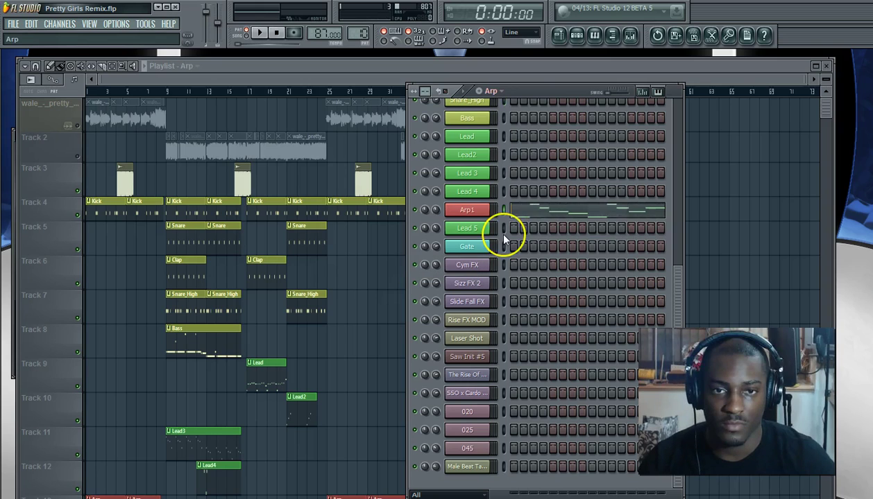
Step: Check the neighbouring patterns, return to the Arp pattern and move the Arp1 channel below Lead 5 in the step sequencer
{"action": "key", "text": "KP_Add"}
{"action": "key", "text": "KP_Add"}
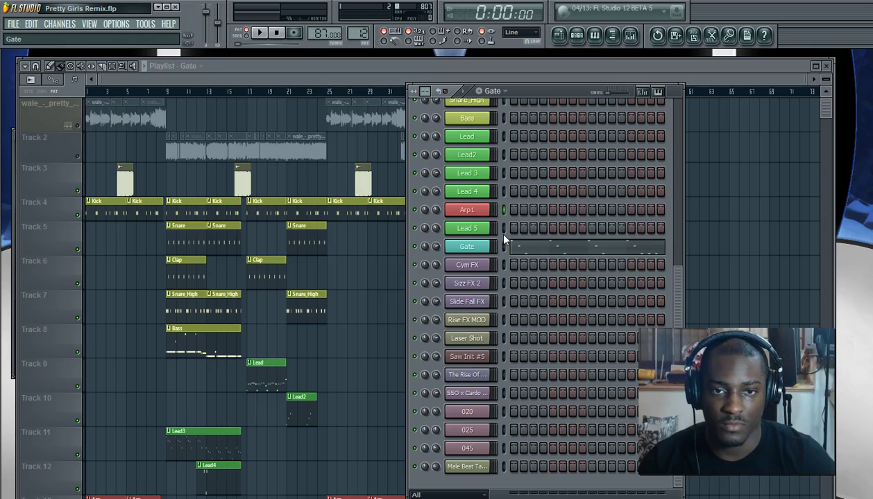
{"action": "key", "text": "KP_Add"}
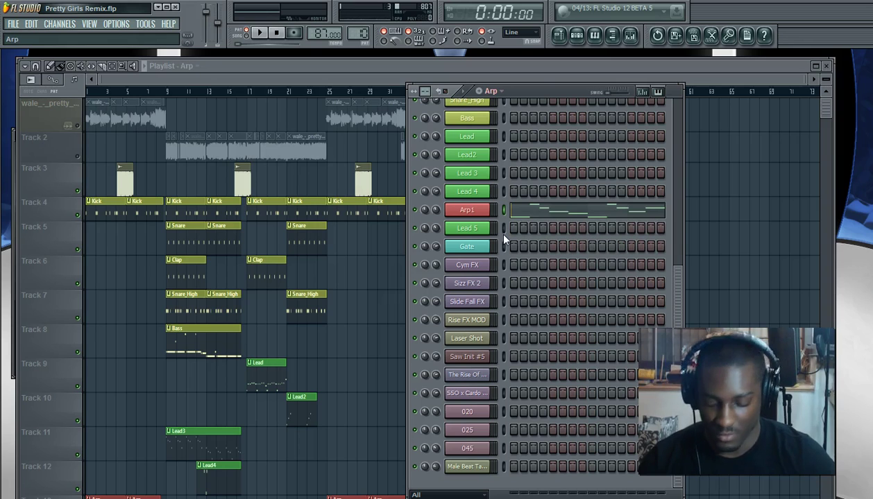
{"action": "key", "text": "alt+Down"}
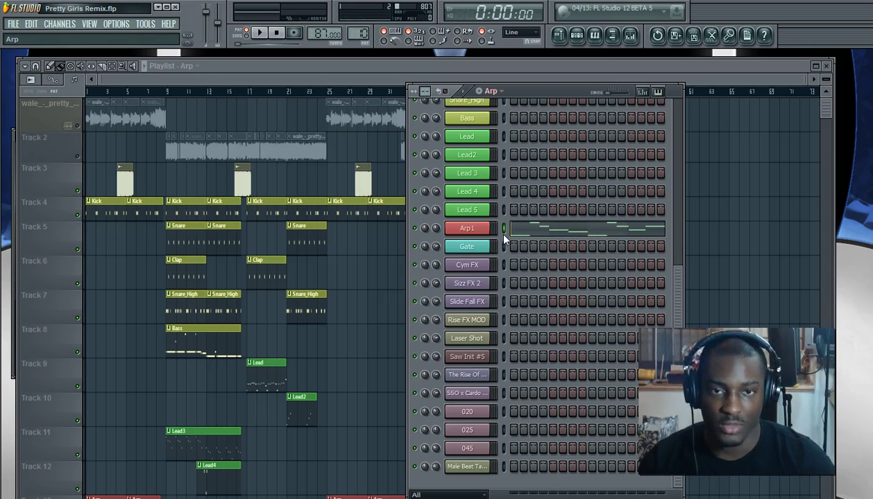
Step: Compare patterns 10 to 12 in the step sequencer to see which channel each one plays
{"action": "key", "text": "KP_Add"}
{"action": "key", "text": "KP_Add"}
{"action": "key", "text": "KP_Subtract"}
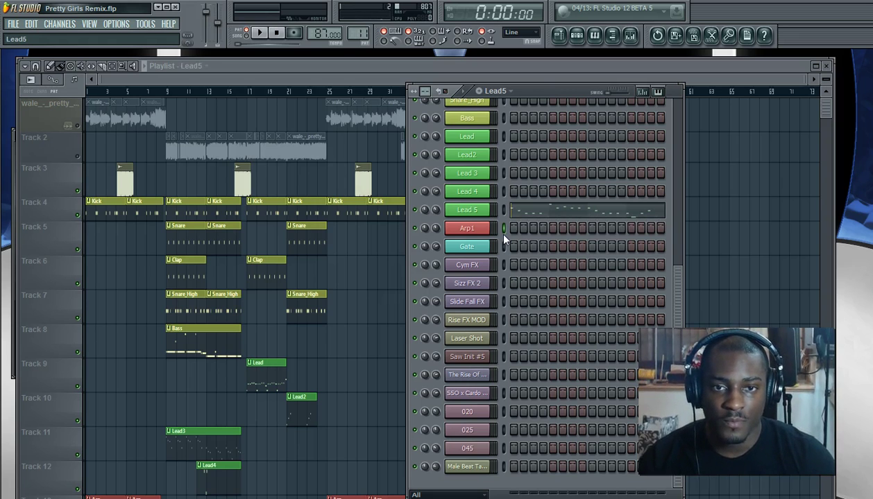
{"action": "key", "text": "KP_Add"}
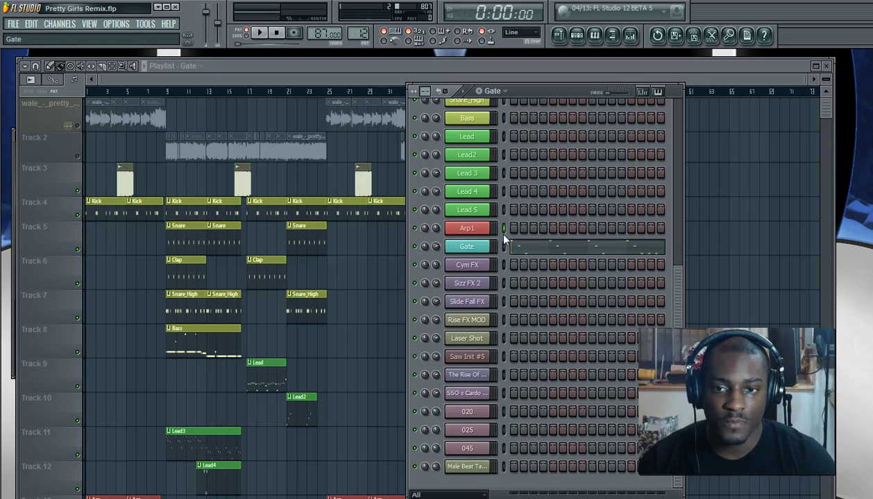
{"action": "key", "text": "KP_Subtract"}
{"action": "key", "text": "KP_Subtract"}
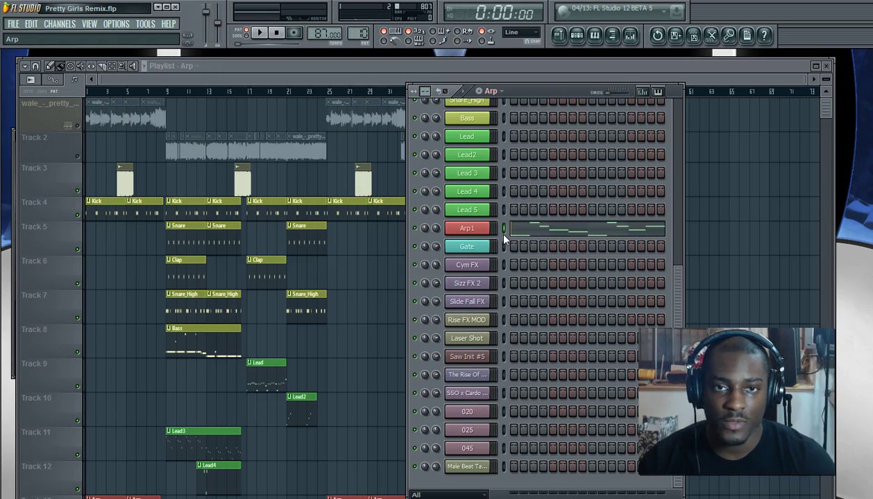
Step: Switch to pattern 11, Lead5, and colour it green like the other lead patterns
{"action": "key", "text": "KP_Subtract"}
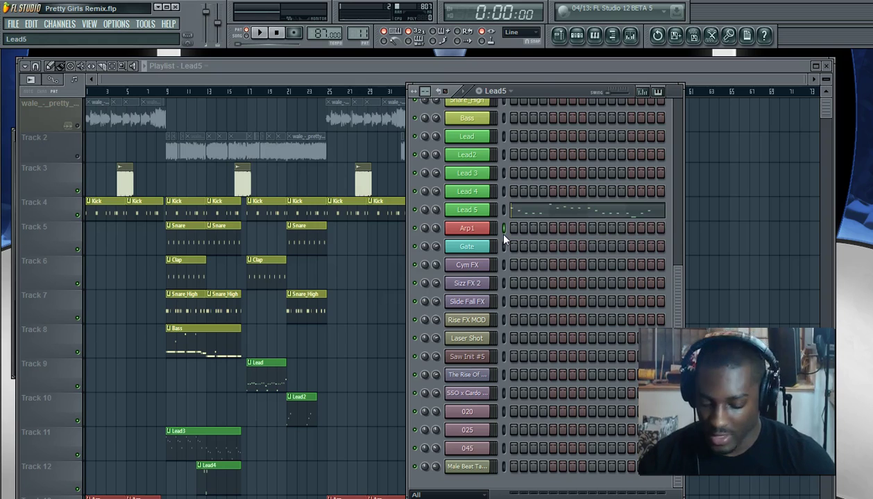
{"action": "key", "text": "F2"}
{"action": "left_click", "coordinate": [475, 274]}
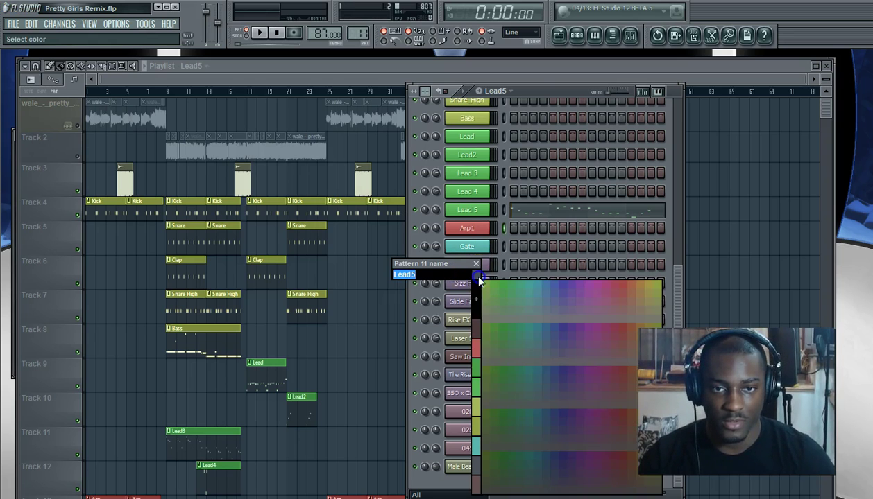
{"action": "left_click", "coordinate": [471, 368]}
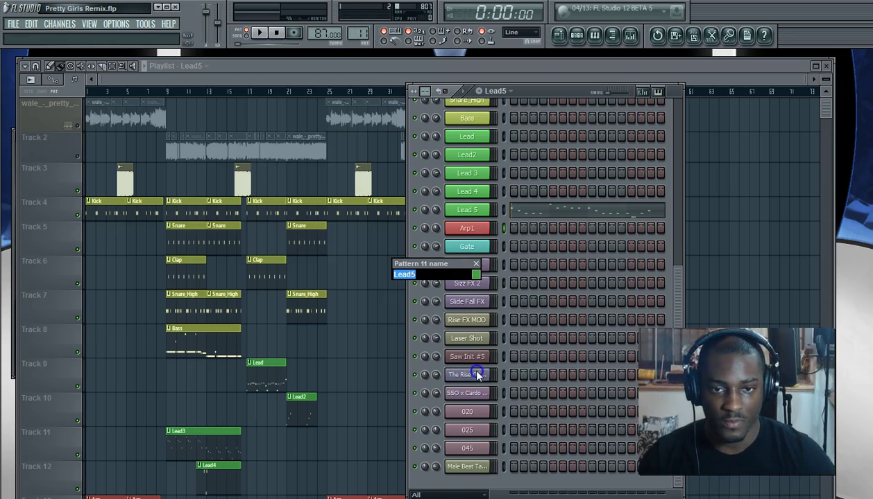
{"action": "key", "text": "Return"}
Step: Switch to pattern 12, Gate, and colour it turquoise to match the Gate channel
{"action": "key", "text": "plus"}
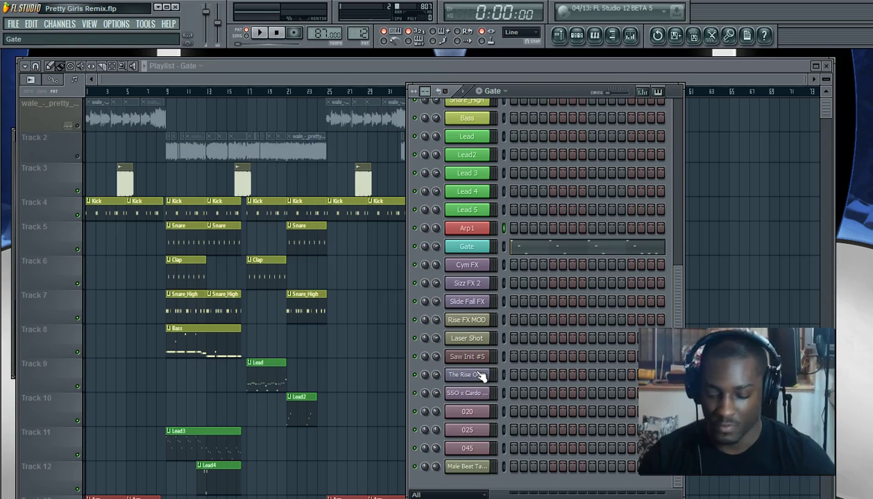
{"action": "key", "text": "F2"}
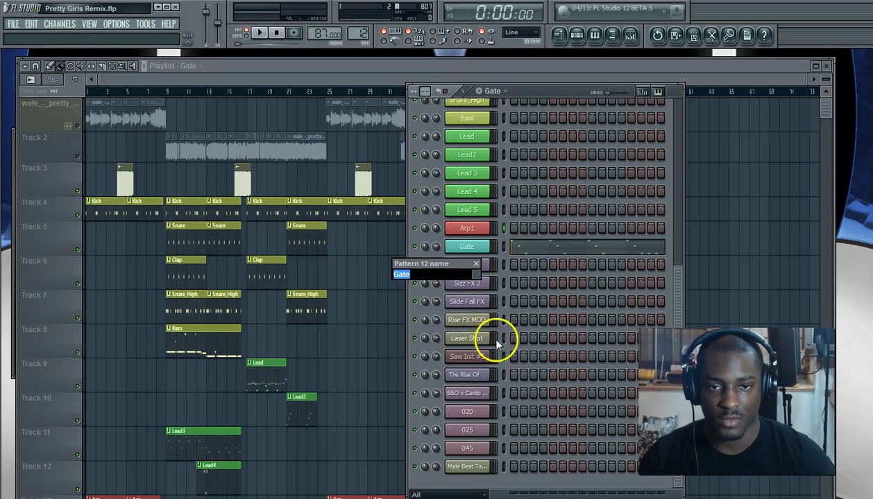
{"action": "left_click", "coordinate": [477, 278]}
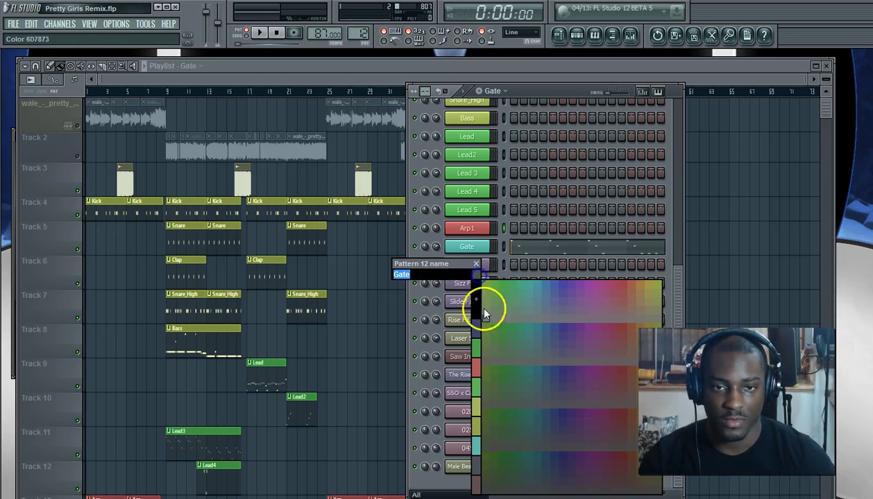
{"action": "left_click", "coordinate": [474, 442]}
{"action": "key", "text": "Return"}
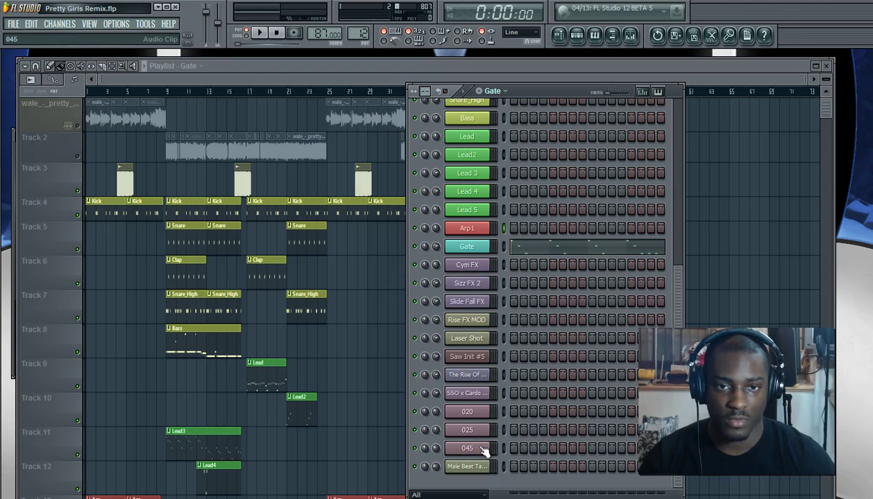
Step: Switch to the empty pattern 13, bring the playlist to the front and review the clip colours across its tracks
{"action": "key", "text": "F4"}
{"action": "scroll", "coordinate": [485, 451], "scroll_direction": "up", "scroll_amount": 9}
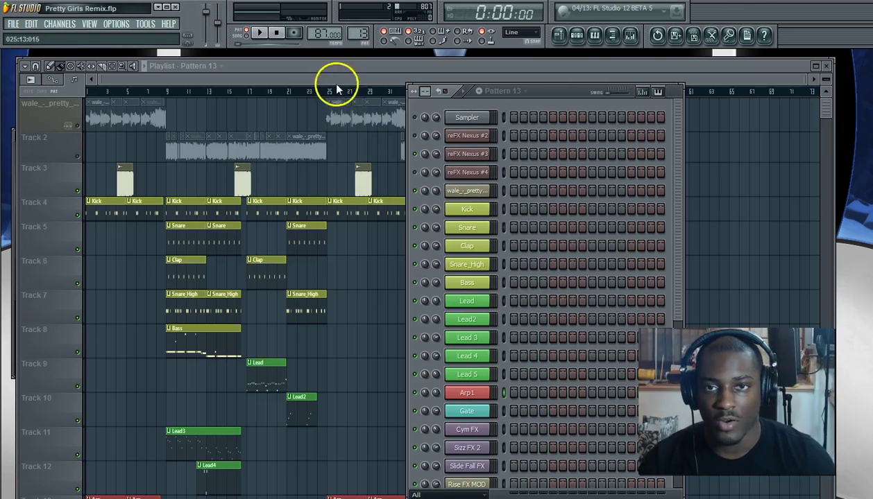
{"action": "left_click", "coordinate": [336, 84]}
{"action": "scroll", "coordinate": [473, 175], "scroll_direction": "down", "scroll_amount": 7}
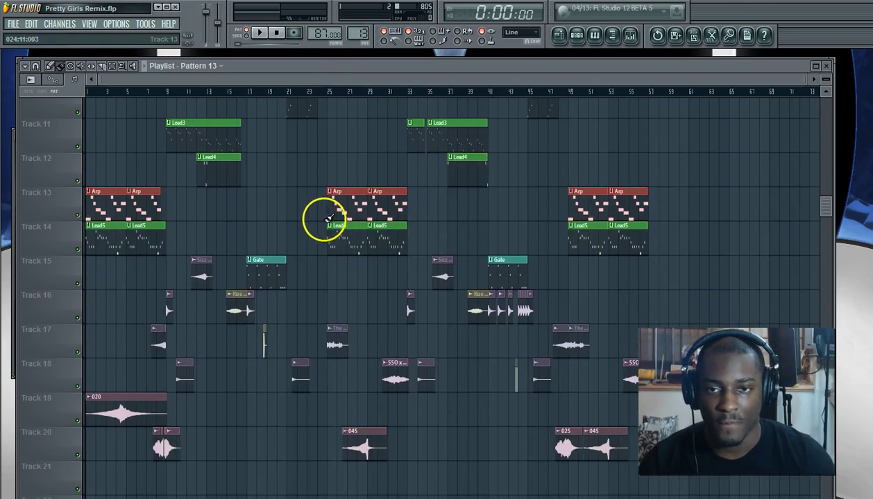
{"action": "scroll", "coordinate": [319, 216], "scroll_direction": "up", "scroll_amount": 9}
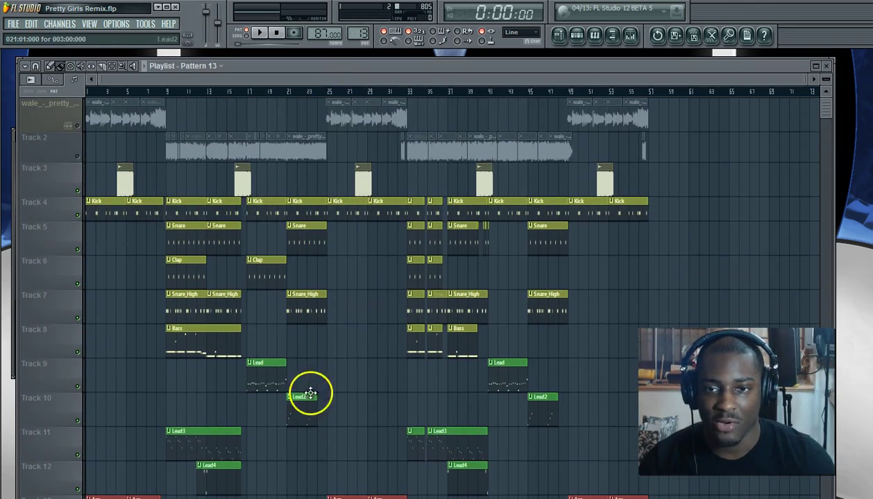
Step: Try placing a Snare_High clip at bar 25 on Track 11, and delete it from the playlist
{"action": "scroll", "coordinate": [292, 283], "scroll_direction": "down", "scroll_amount": 3}
{"action": "left_click", "coordinate": [306, 194]}
{"action": "left_click", "coordinate": [328, 340]}
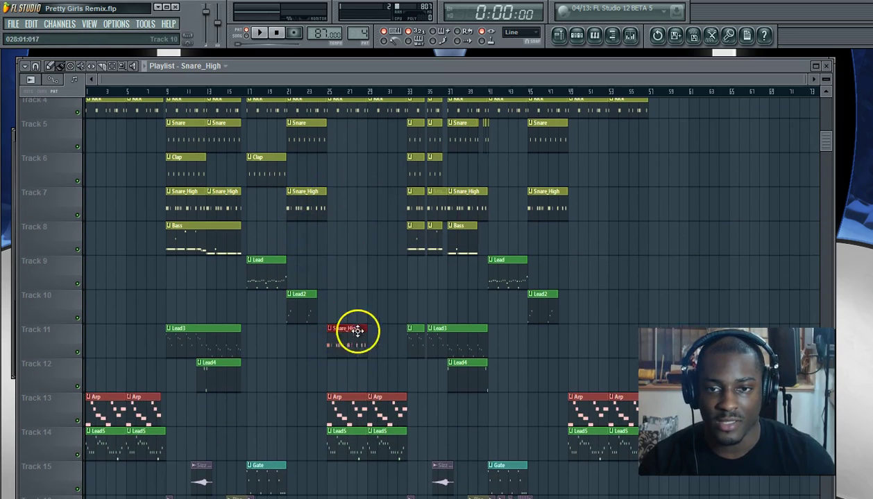
{"action": "left_click", "coordinate": [353, 300]}
{"action": "right_click", "coordinate": [370, 310]}
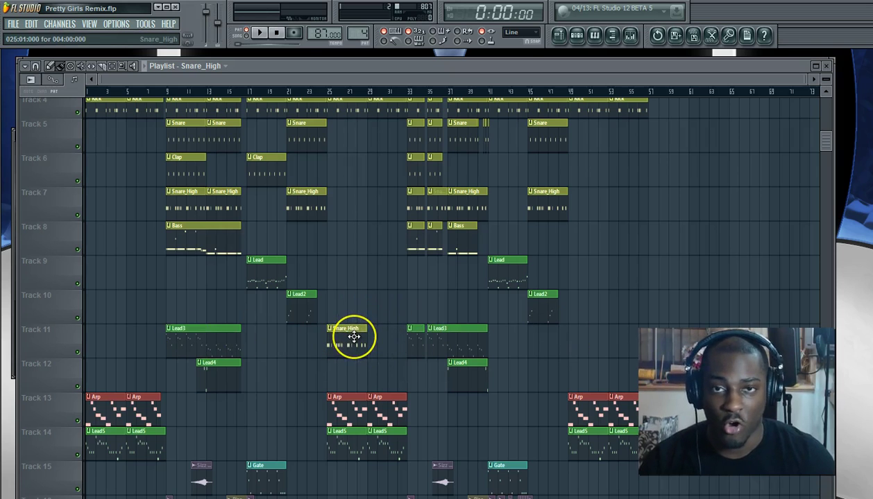
{"action": "right_click", "coordinate": [354, 336]}
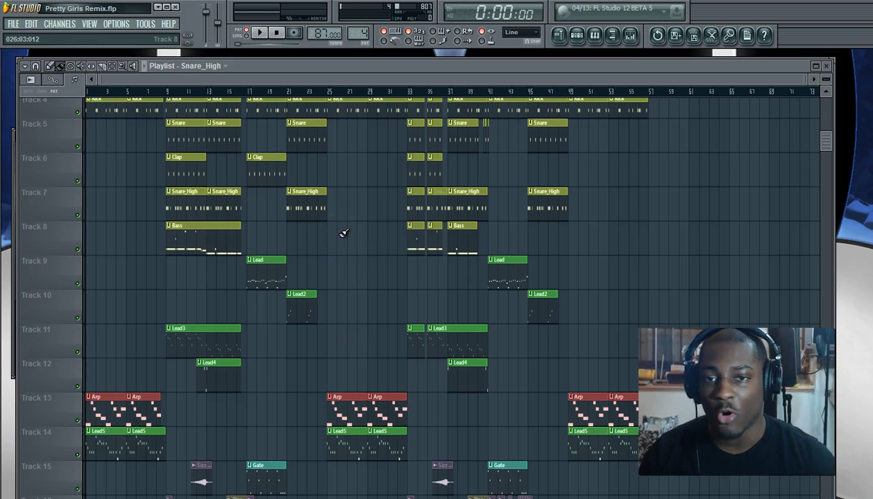
Step: Open the mixer to look over the insert tracks, and return to the playlist
{"action": "scroll", "coordinate": [343, 233], "scroll_direction": "up", "scroll_amount": 3}
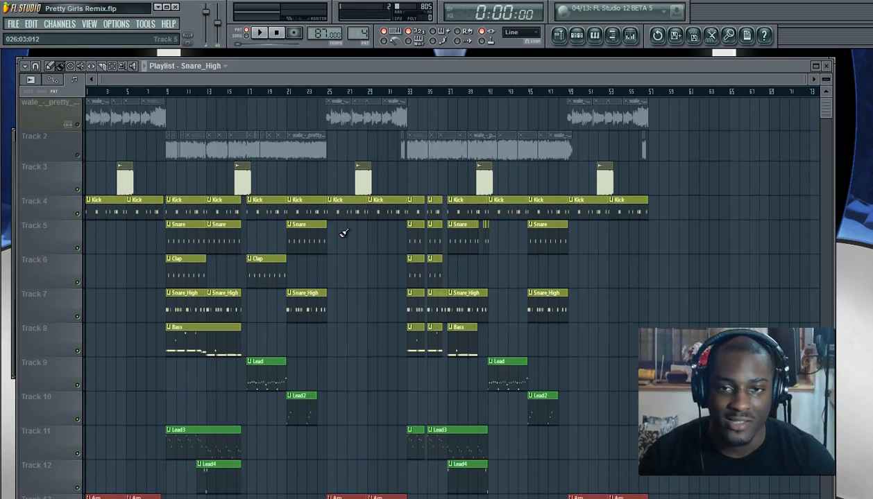
{"action": "left_click", "coordinate": [628, 38]}
{"action": "left_click", "coordinate": [628, 37]}
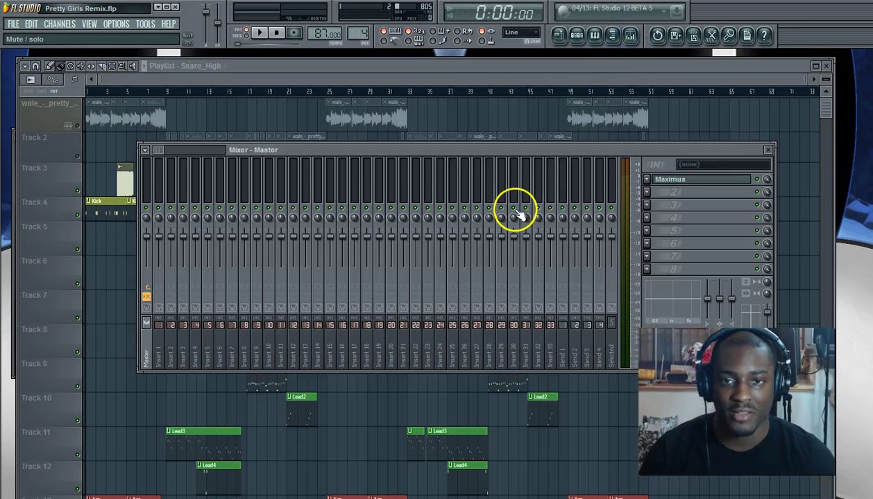
{"action": "left_click", "coordinate": [427, 82]}
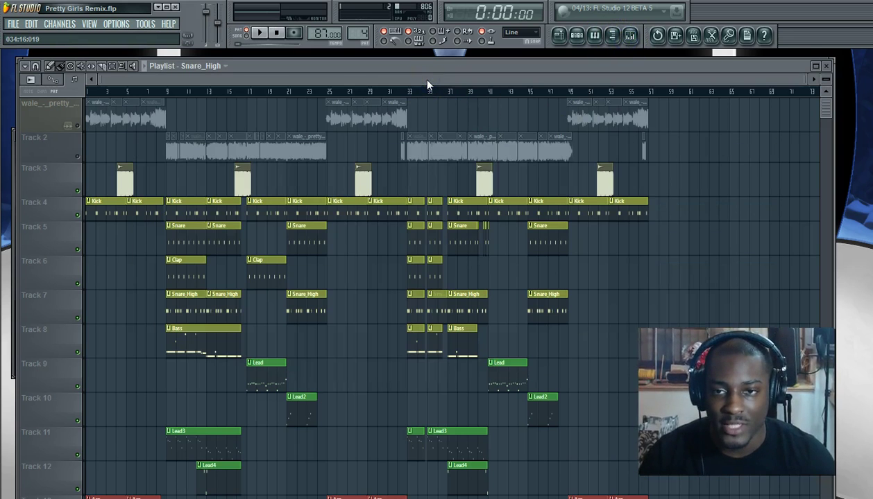
{"action": "left_click", "coordinate": [428, 139]}
{"action": "left_click", "coordinate": [409, 84]}
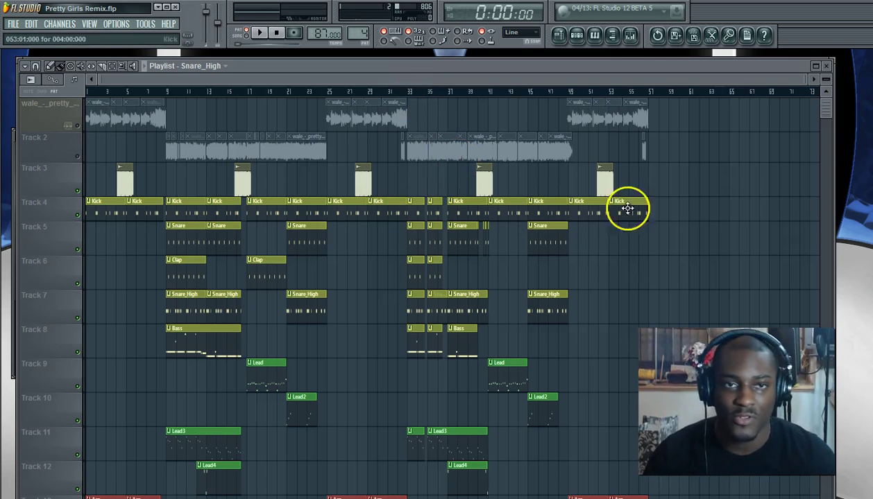
Step: Show the mixer's insert tracks once more, and hide the mixer again
{"action": "left_click", "coordinate": [629, 38]}
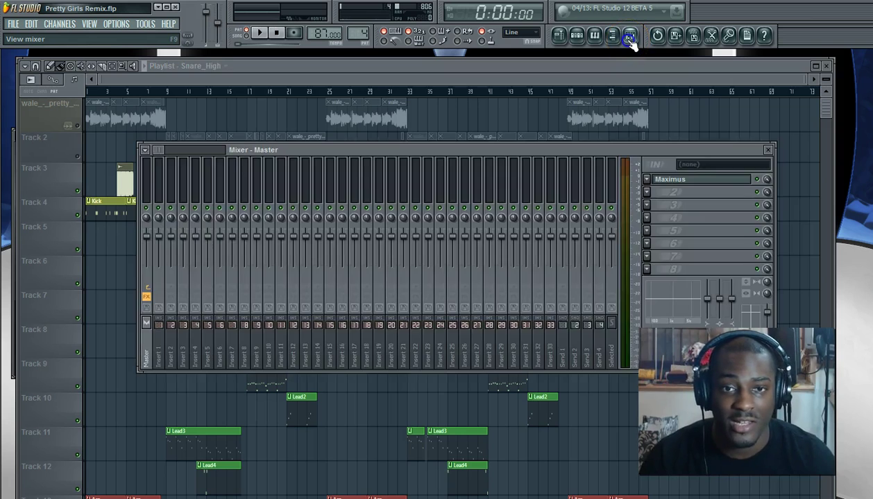
{"action": "left_click", "coordinate": [629, 37]}
{"action": "left_click", "coordinate": [584, 78]}
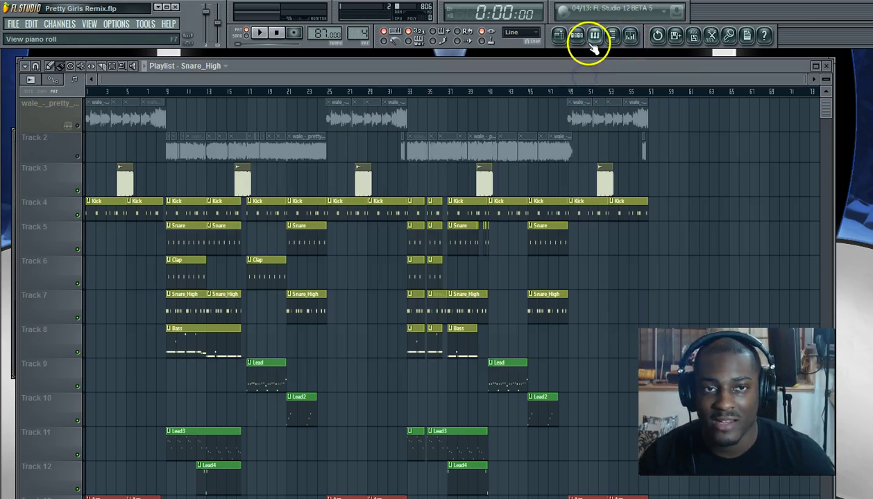
Step: Open the channel rack to review the channel colours down to the effects and sample channels, and return to the playlist
{"action": "left_click", "coordinate": [584, 42]}
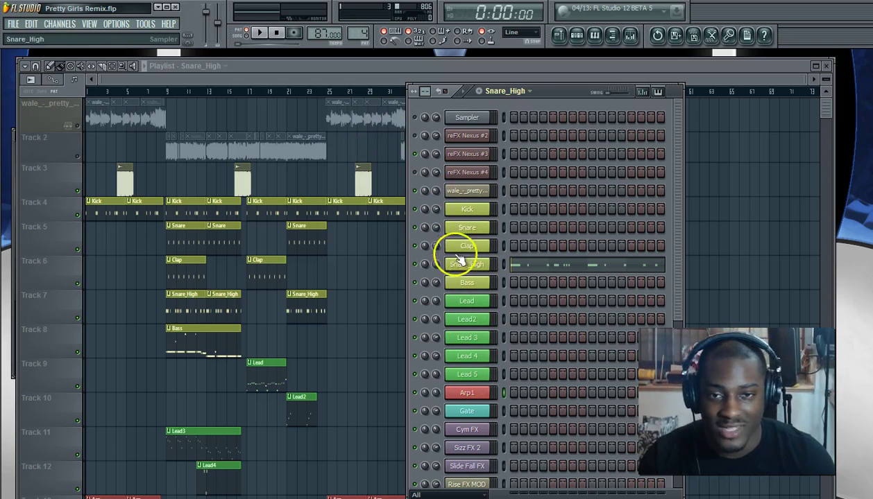
{"action": "scroll", "coordinate": [466, 355], "scroll_direction": "down", "scroll_amount": 2}
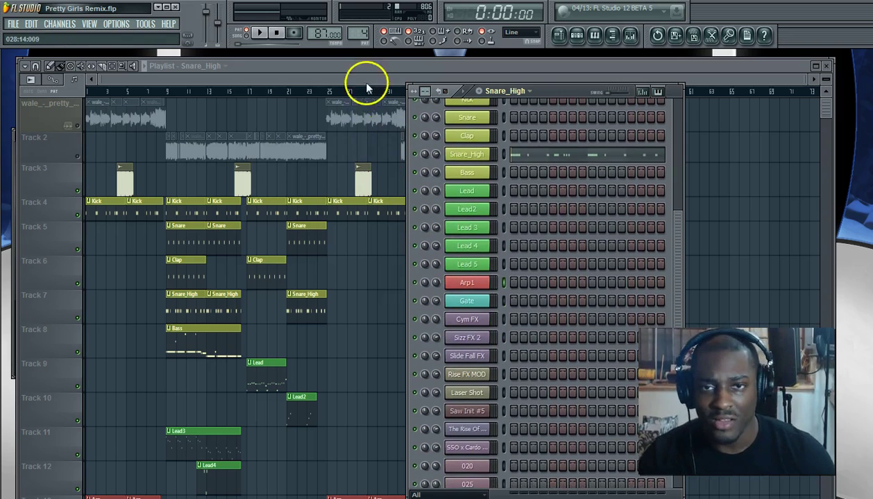
{"action": "left_click", "coordinate": [366, 81]}
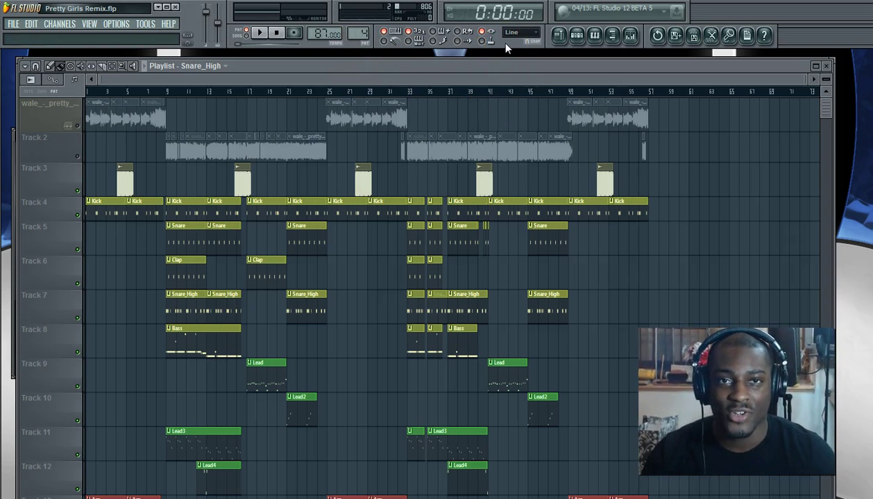
{"action": "left_click", "coordinate": [487, 62]}
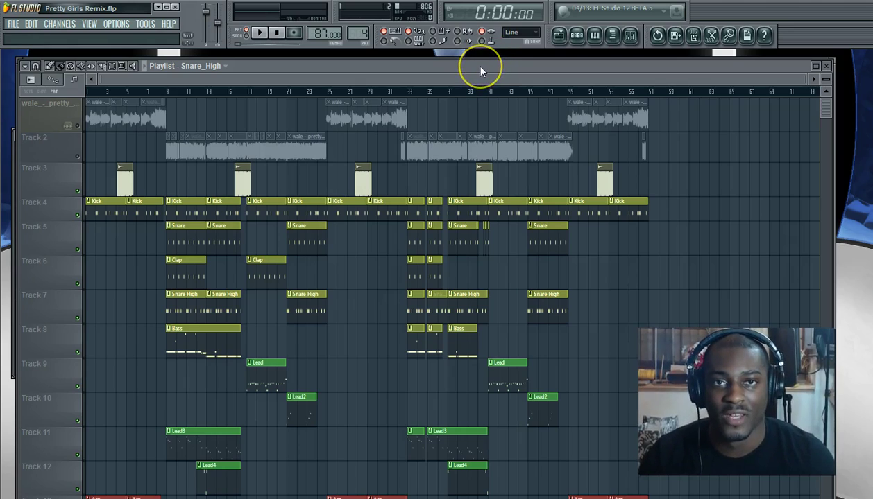